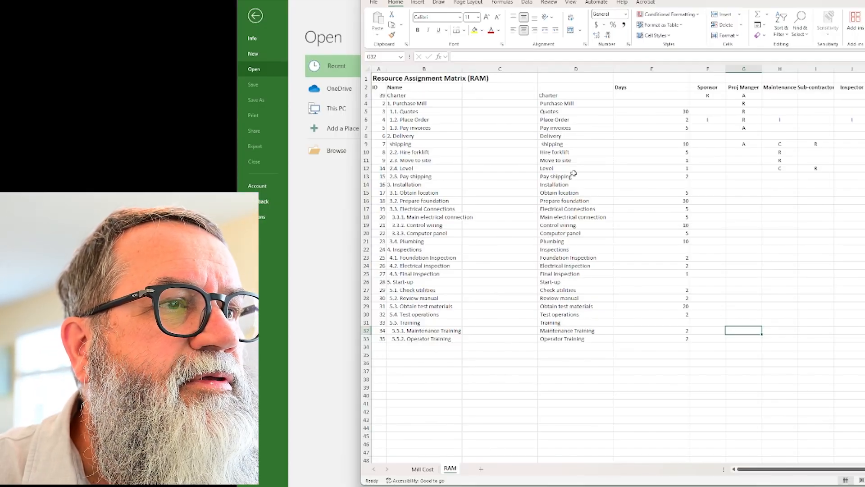
# - Copy the task names and their days, from Charter through Operator Training, out of the RAM sheet
pyautogui.moveTo(556, 96); pyautogui.dragTo(628, 338)
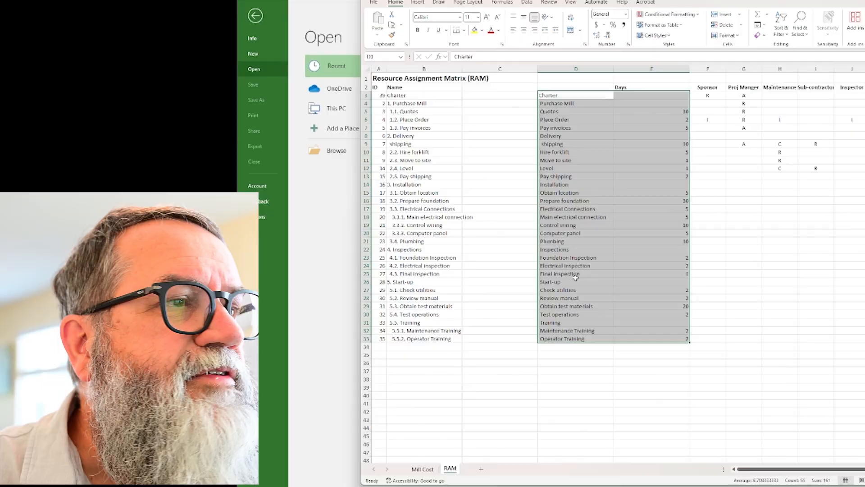
pyautogui.click(600, 377)
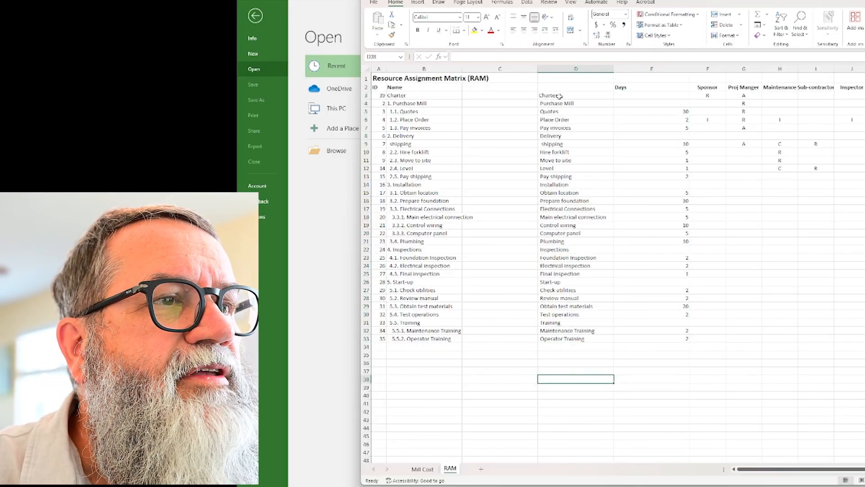
pyautogui.moveTo(558, 96); pyautogui.dragTo(654, 337)
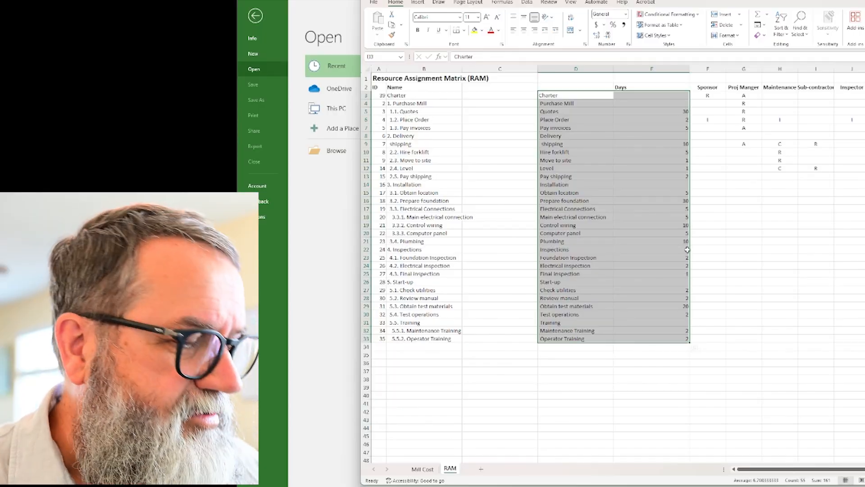
pyautogui.hotkey('ctrl', 'c')
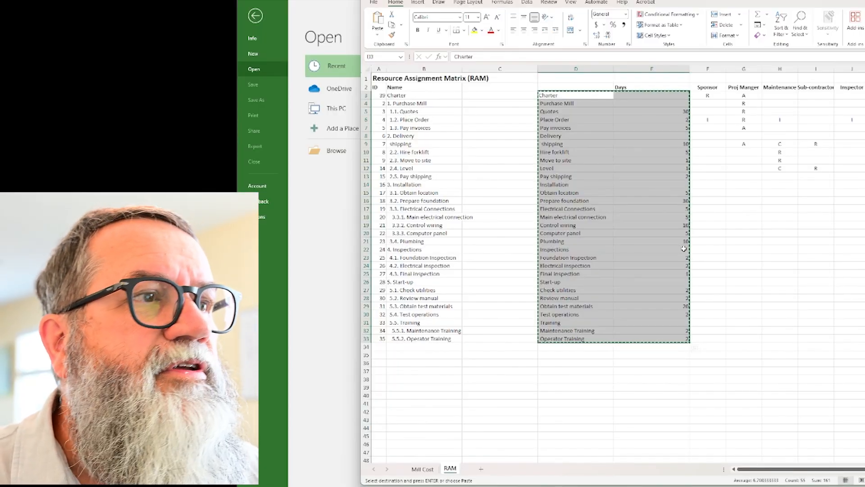
# - Switch to Microsoft Project, create a blank project and paste the copied tasks and durations starting at the first Task Name cell
pyautogui.click(314, 252)
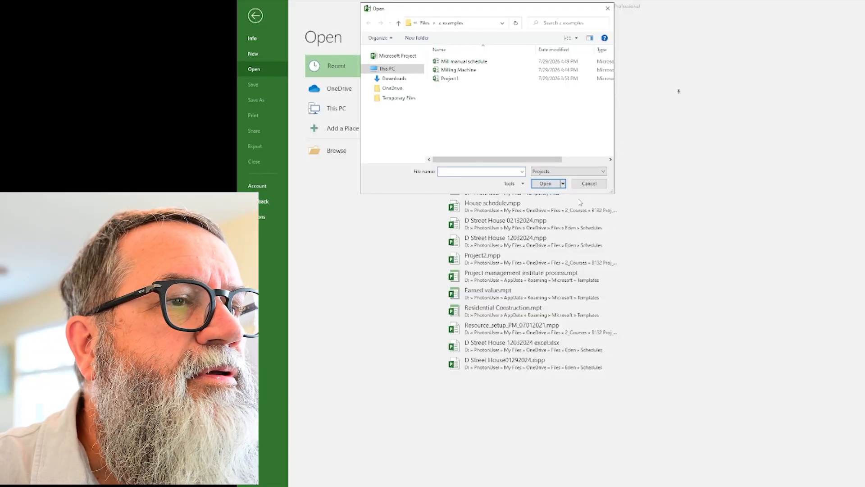
pyautogui.click(589, 183)
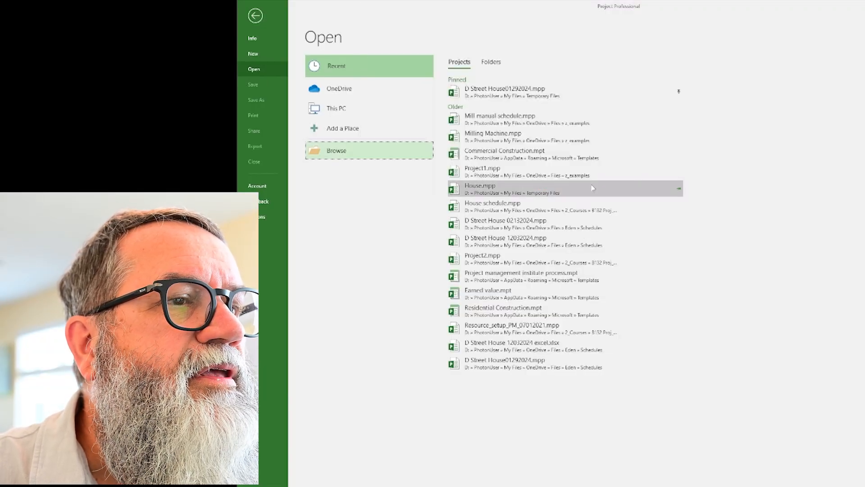
pyautogui.click(251, 55)
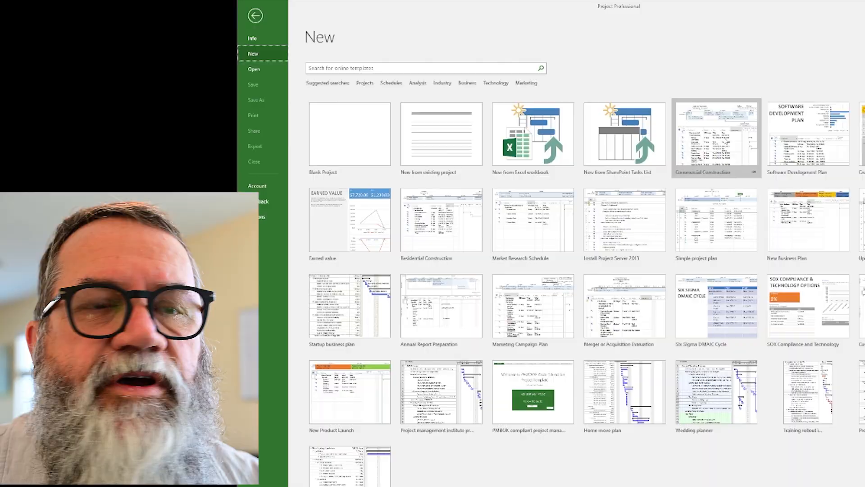
pyautogui.click(349, 149)
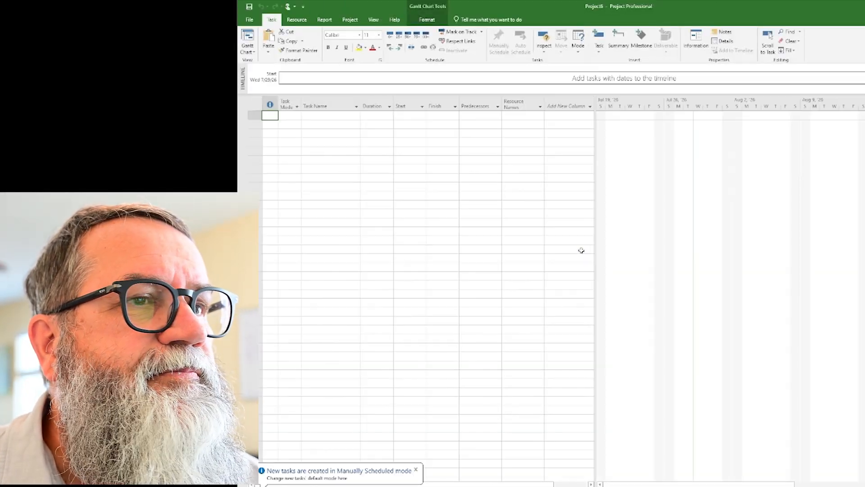
pyautogui.click(329, 115)
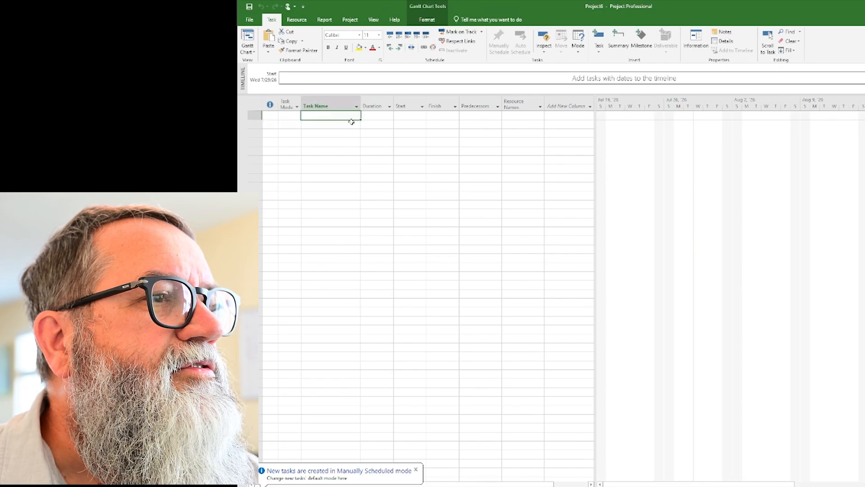
pyautogui.hotkey('ctrl', 'v')
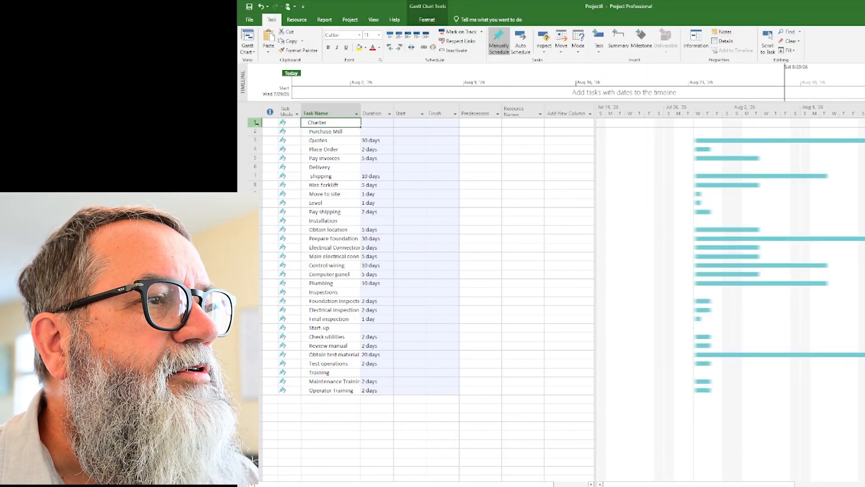
# - Set all pasted tasks, from Charter through Operator Training, to Auto Schedule
pyautogui.moveTo(256, 122); pyautogui.dragTo(271, 392)
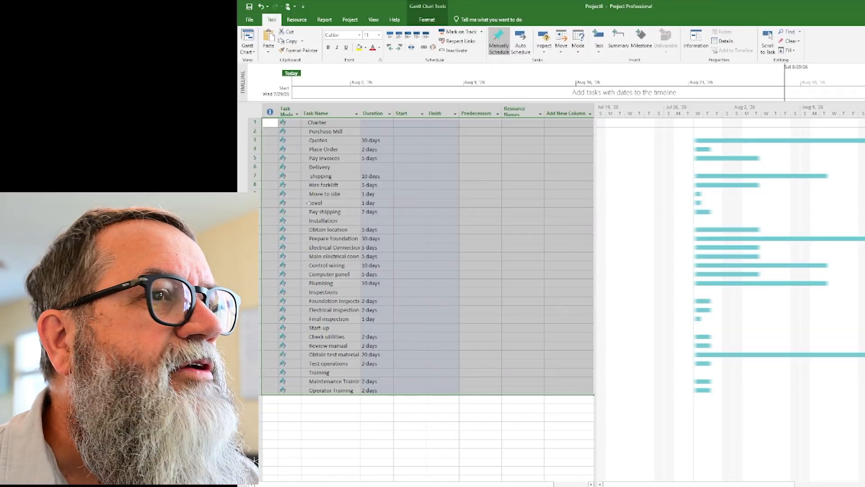
pyautogui.click(521, 40)
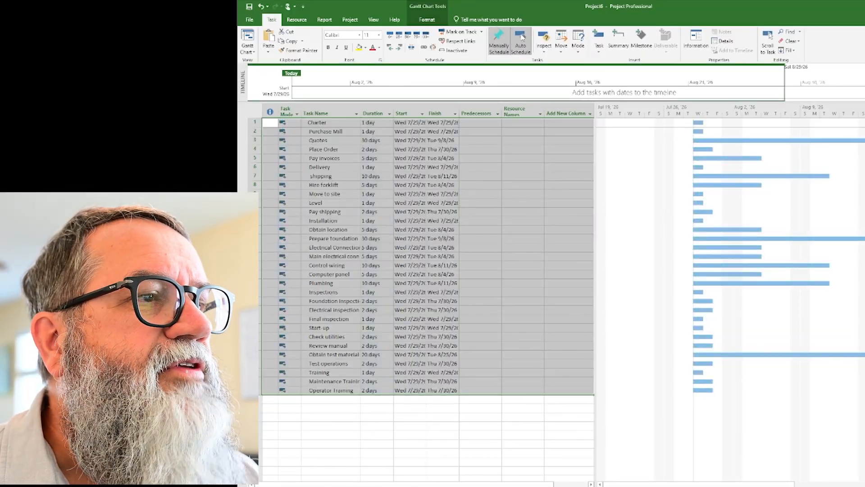
pyautogui.click(412, 221)
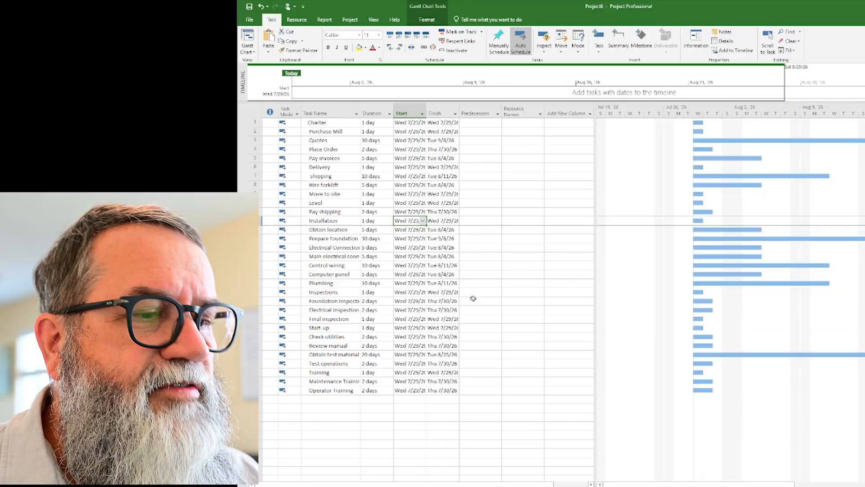
# - Switch to the Excel RAM sheet and review the numbered task hierarchy in the Name column
pyautogui.click(780, 473)
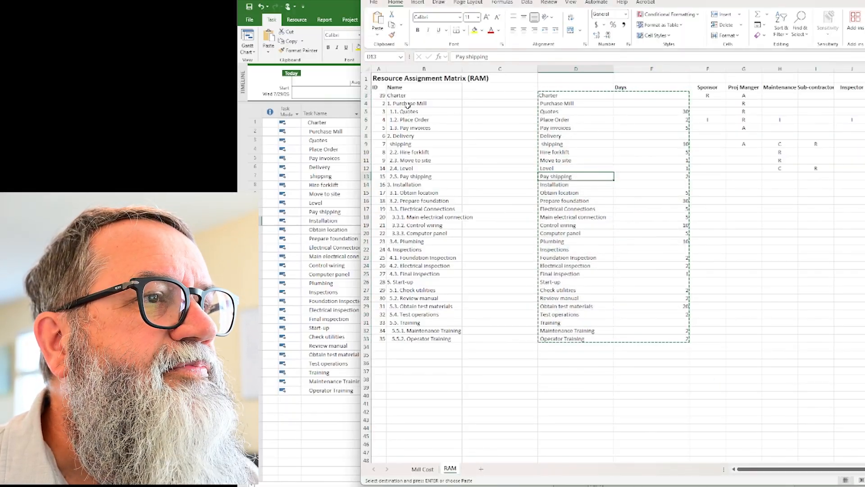
pyautogui.moveTo(406, 103); pyautogui.dragTo(407, 157)
pyautogui.click(426, 199)
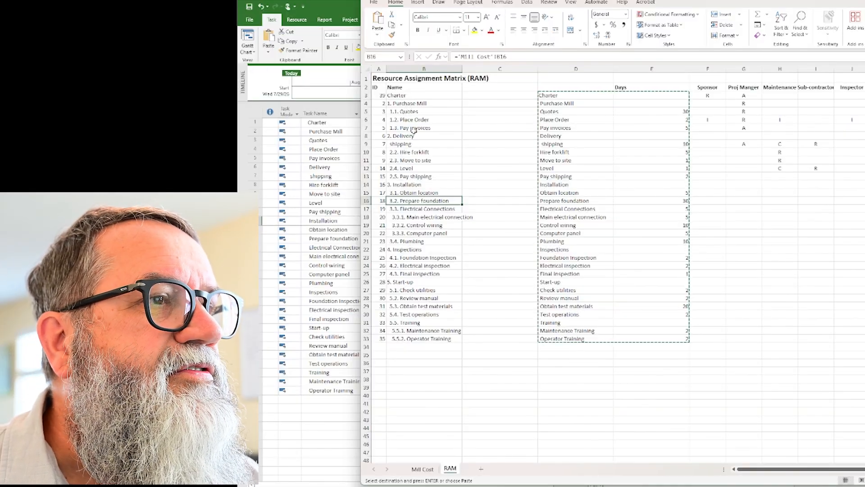
pyautogui.click(397, 96)
pyautogui.click(419, 103)
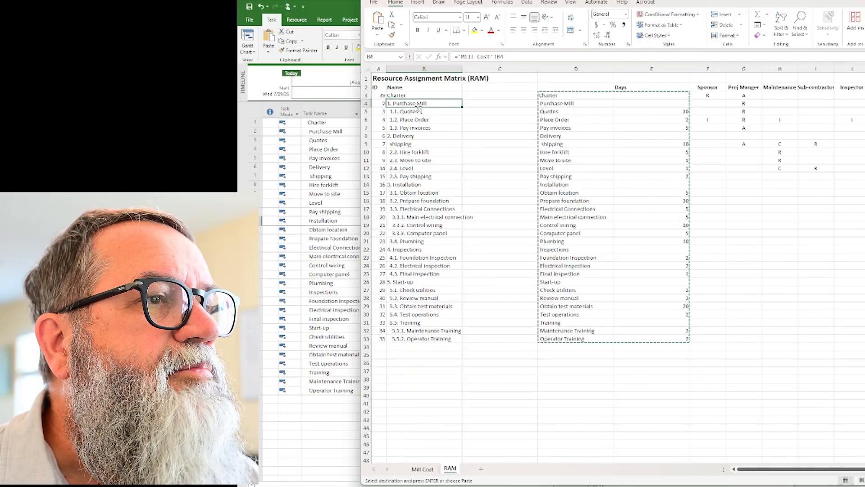
pyautogui.moveTo(410, 112); pyautogui.dragTo(415, 168)
pyautogui.click(417, 138)
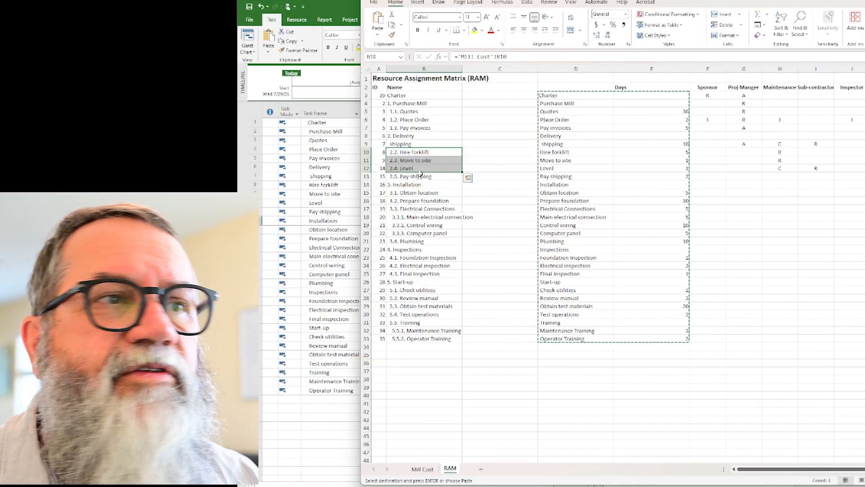
# - Switch back to Microsoft Project and select the Quotes, Place Order and Pay invoices task rows
pyautogui.click(320, 416)
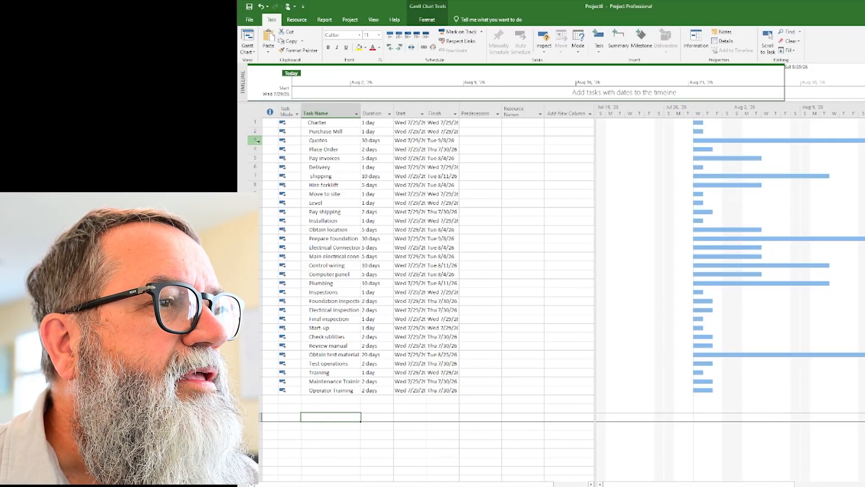
pyautogui.moveTo(258, 141); pyautogui.dragTo(256, 157)
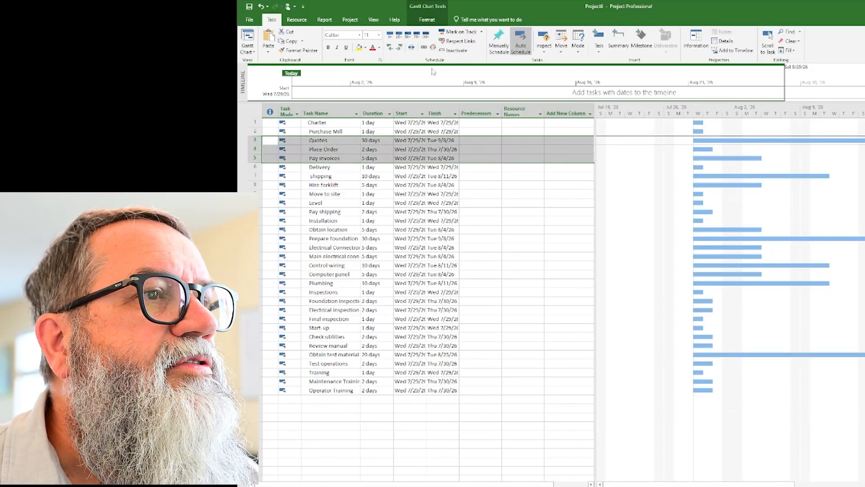
pyautogui.click(423, 48)
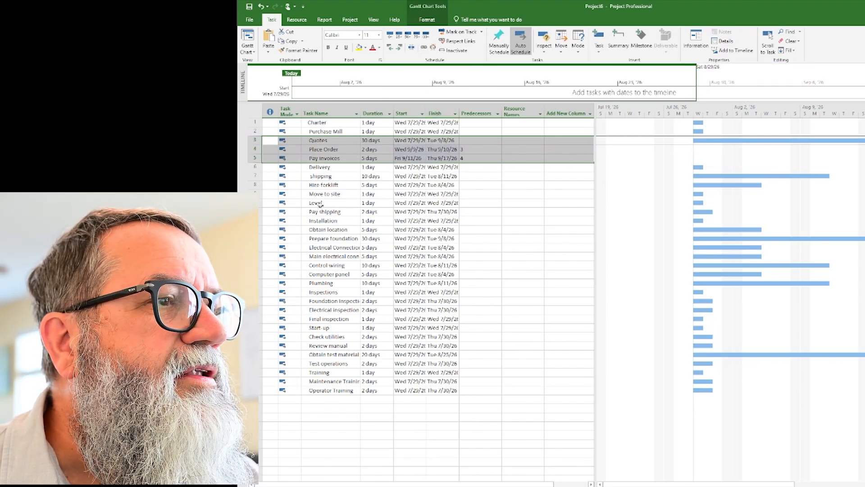
pyautogui.moveTo(320, 204); pyautogui.dragTo(321, 212)
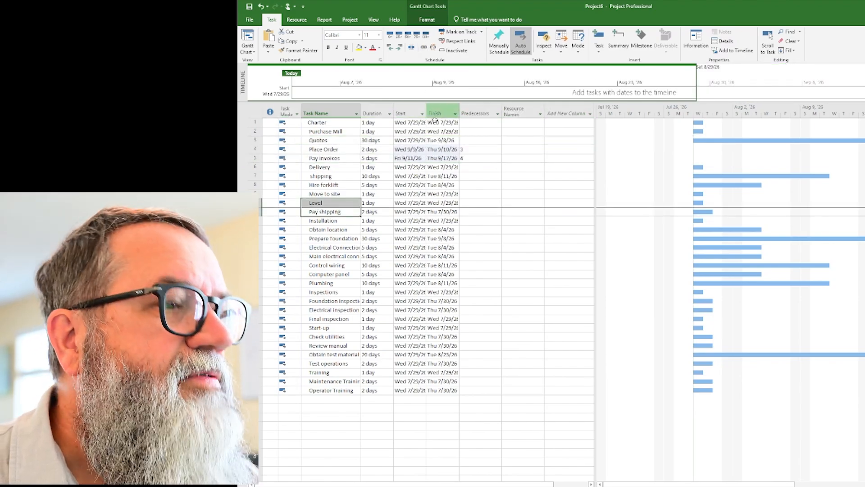
pyautogui.hotkey('ctrl', 'z')
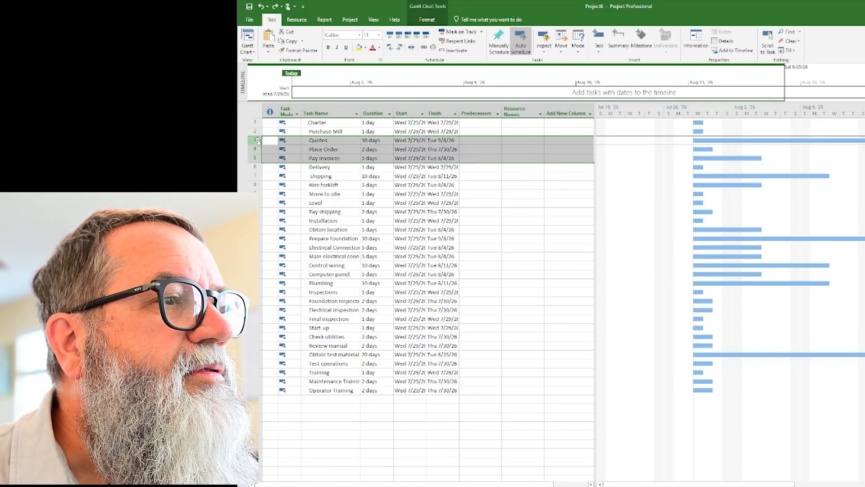
# - Indent the selected tasks under Purchase Mill, and indent shipping through Pay shipping under Delivery
pyautogui.click(399, 50)
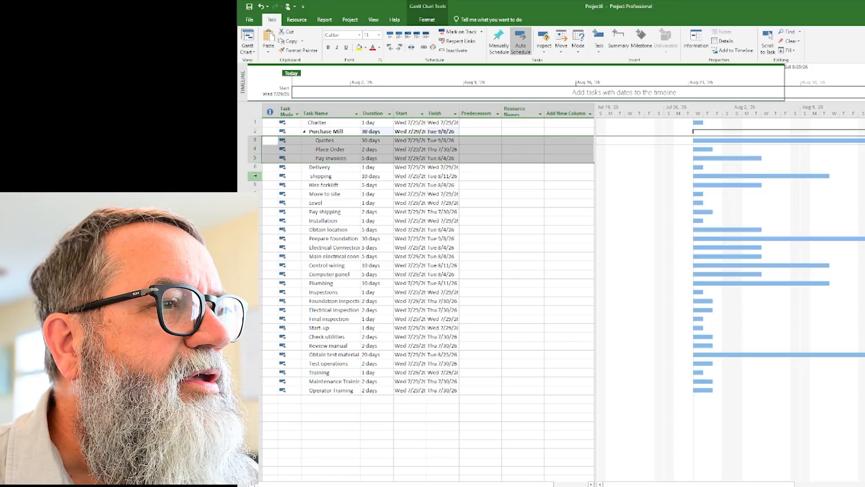
pyautogui.moveTo(255, 176); pyautogui.dragTo(255, 212)
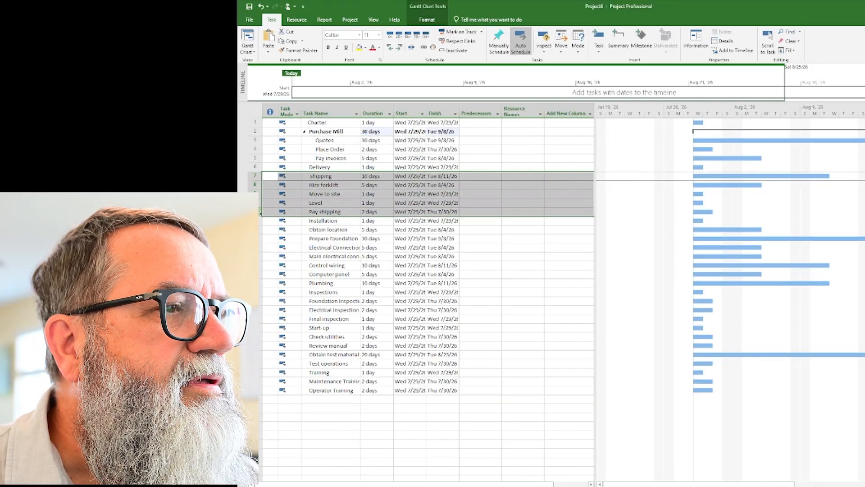
pyautogui.click(400, 48)
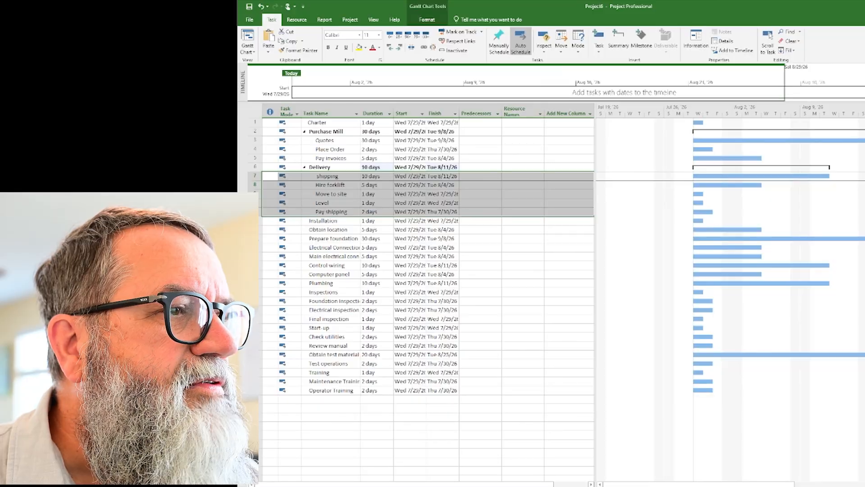
# - Indent Obtain location through Plumbing under Installation, and the foundation, electrical and final inspections under Inspections
pyautogui.moveTo(255, 229); pyautogui.dragTo(255, 283)
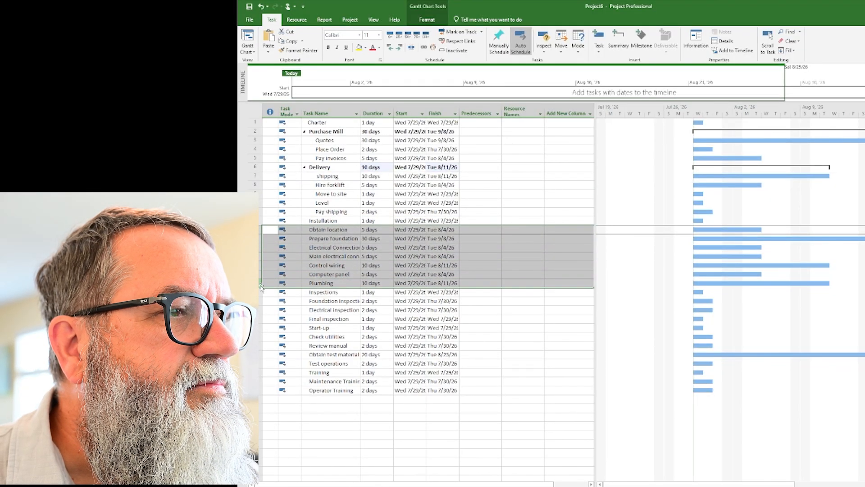
pyautogui.click(400, 47)
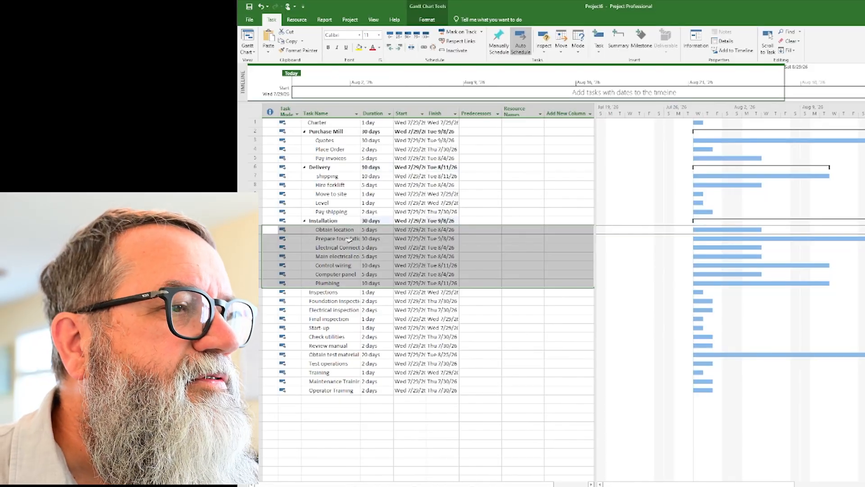
pyautogui.moveTo(255, 301); pyautogui.dragTo(255, 318)
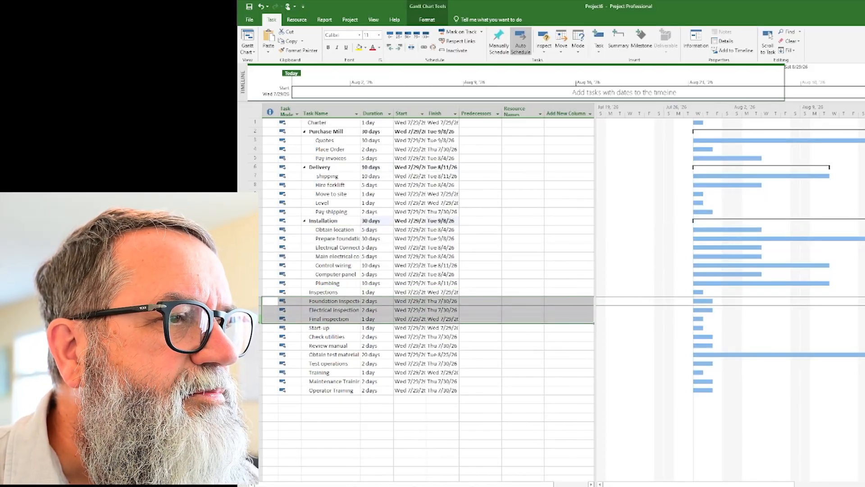
pyautogui.click(399, 48)
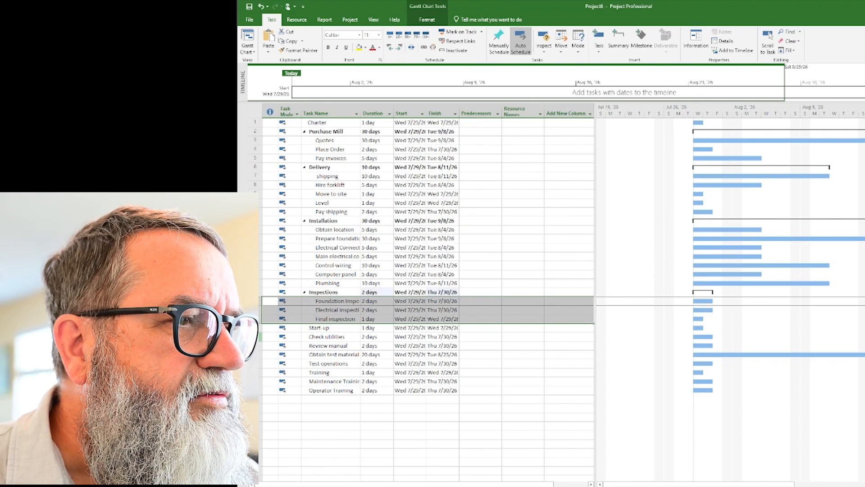
# - Indent Check utilities through Test operations under Start-up, and Maintenance Training and Operator Training under Training
pyautogui.moveTo(255, 336); pyautogui.dragTo(255, 364)
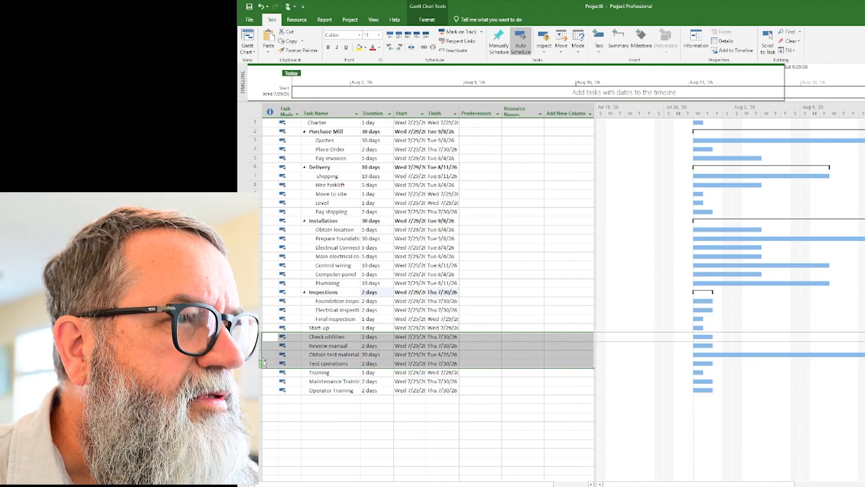
pyautogui.click(399, 48)
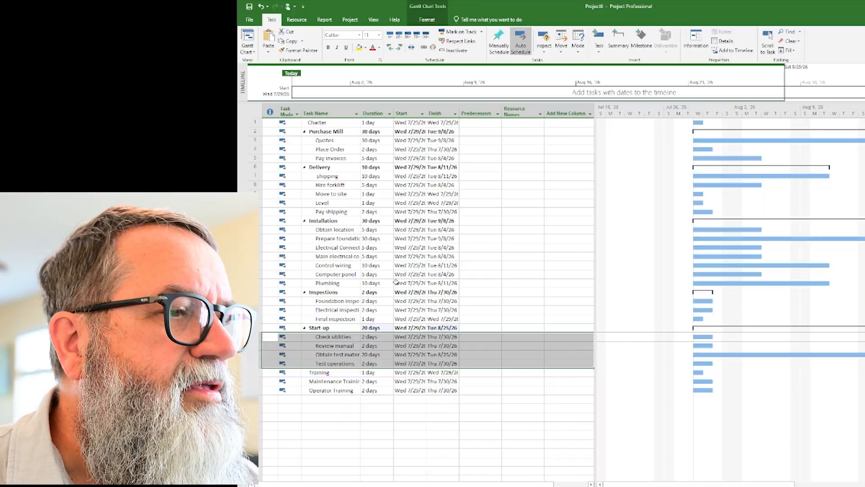
pyautogui.moveTo(255, 381); pyautogui.dragTo(255, 391)
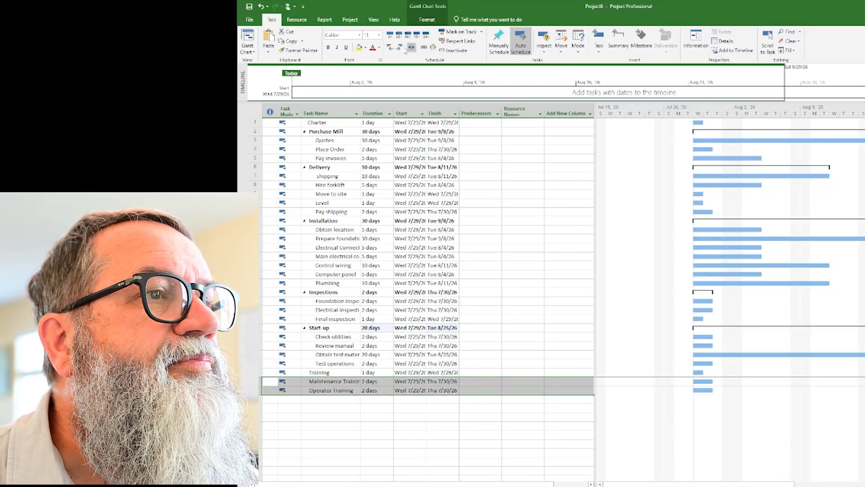
pyautogui.click(402, 52)
pyautogui.click(493, 229)
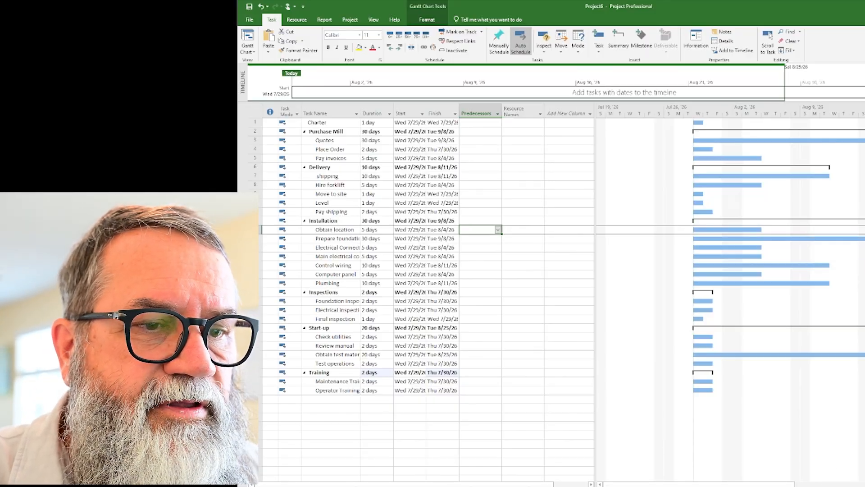
# - Widen the Gantt chart area by narrowing the task table to end just past the Predecessors column
pyautogui.moveTo(788, 485); pyautogui.dragTo(801, 485)
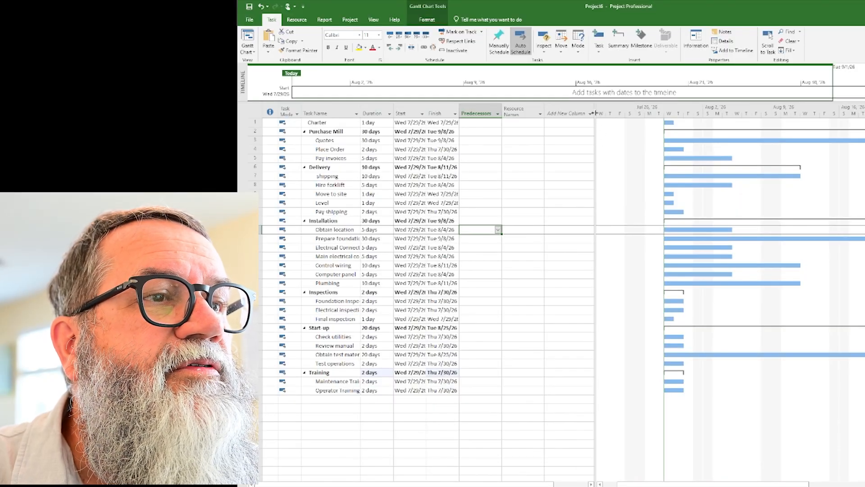
pyautogui.moveTo(594, 115); pyautogui.dragTo(506, 116)
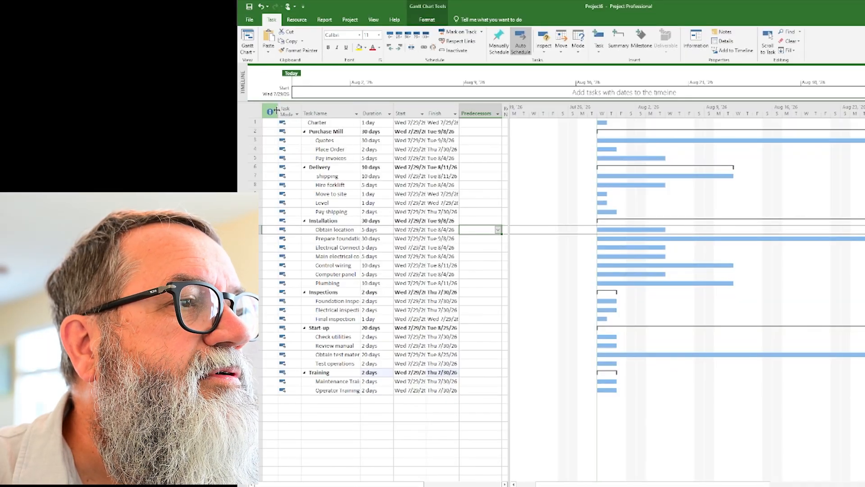
# - Hide the Indicators and Task Mode columns and narrow the task table to end just past Predecessors
pyautogui.moveTo(276, 110); pyautogui.dragTo(256, 113)
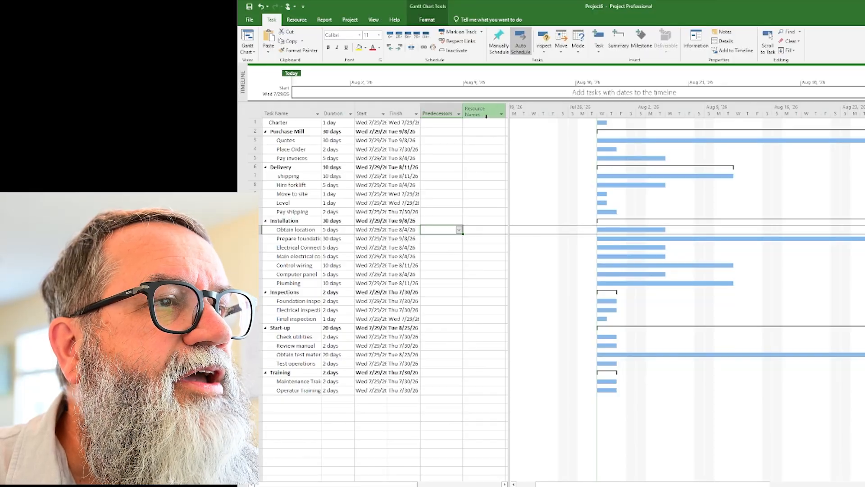
pyautogui.moveTo(508, 128); pyautogui.dragTo(465, 128)
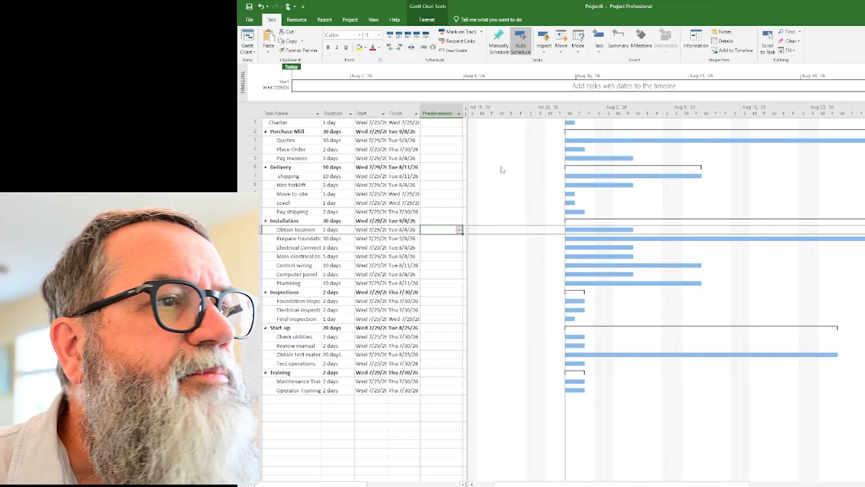
# - Browse the fields available for a new table column without adding one, and restore the table's edge to just past Predecessors
pyautogui.moveTo(473, 156); pyautogui.dragTo(557, 156)
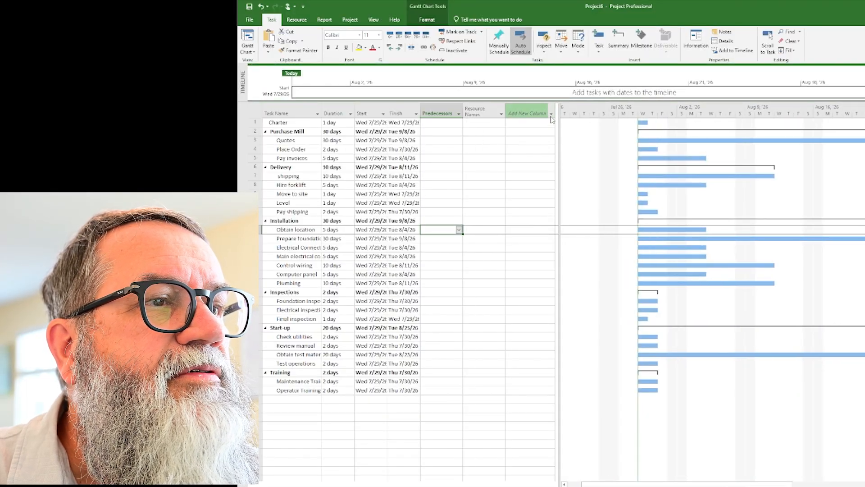
pyautogui.click(530, 112)
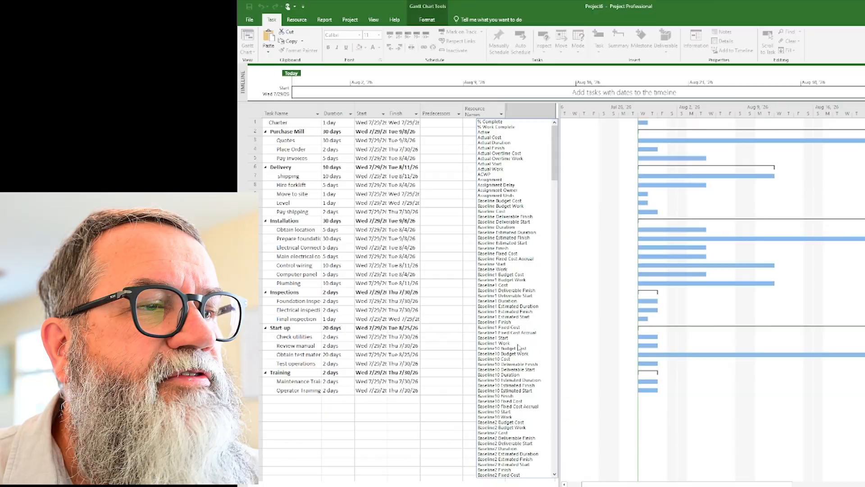
pyautogui.scroll(-15, 518, 368)
pyautogui.scroll(-19, 519, 368)
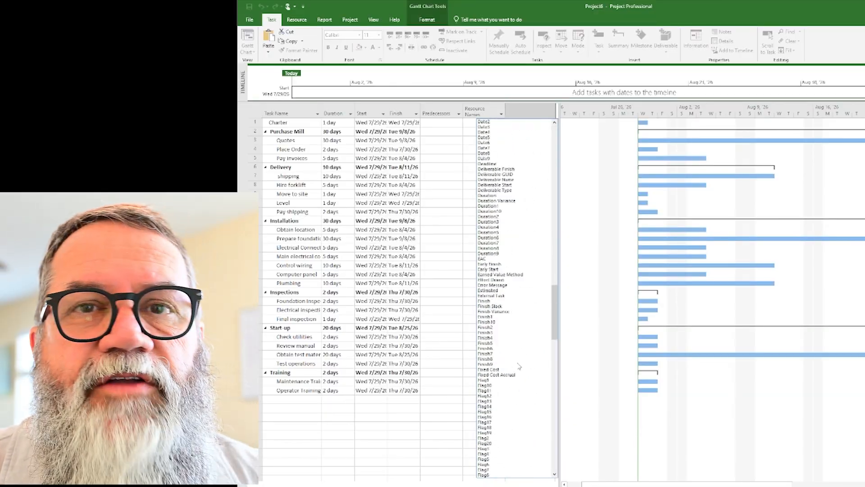
pyautogui.scroll(20, 519, 366)
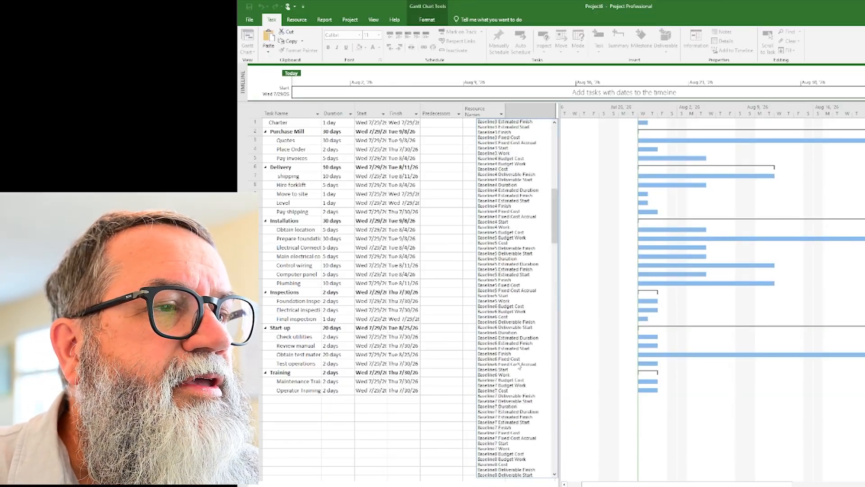
pyautogui.scroll(15, 518, 368)
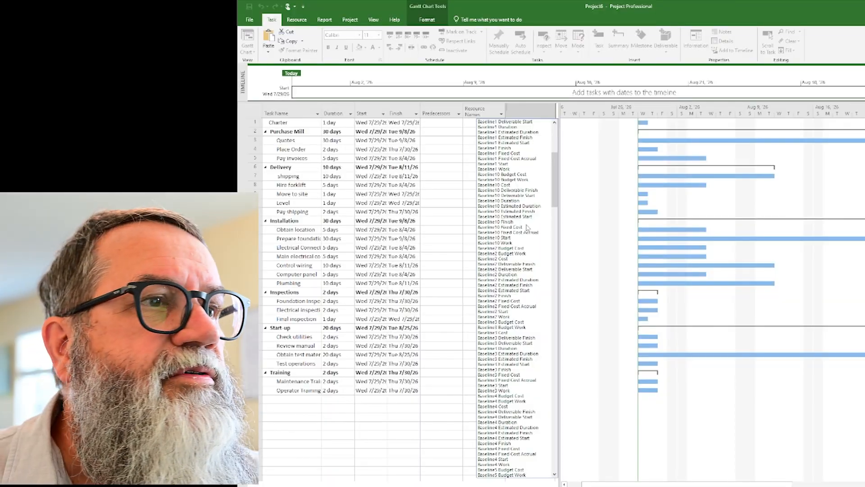
pyautogui.click(433, 435)
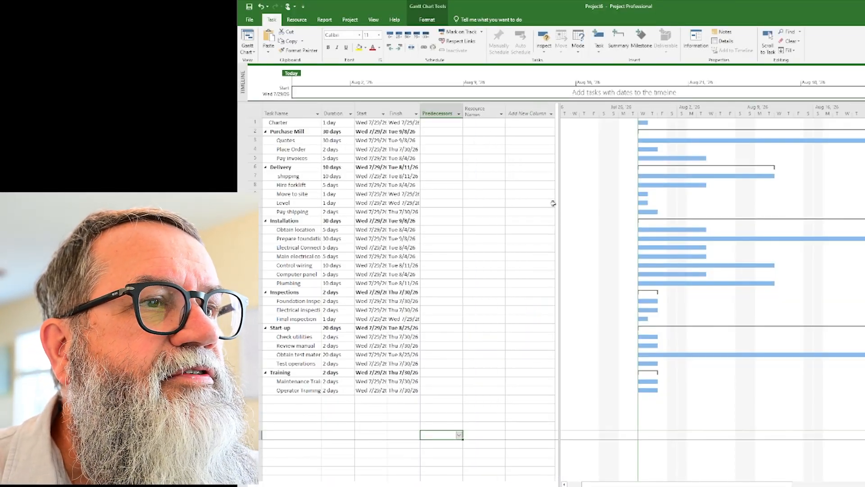
pyautogui.moveTo(560, 121); pyautogui.dragTo(465, 127)
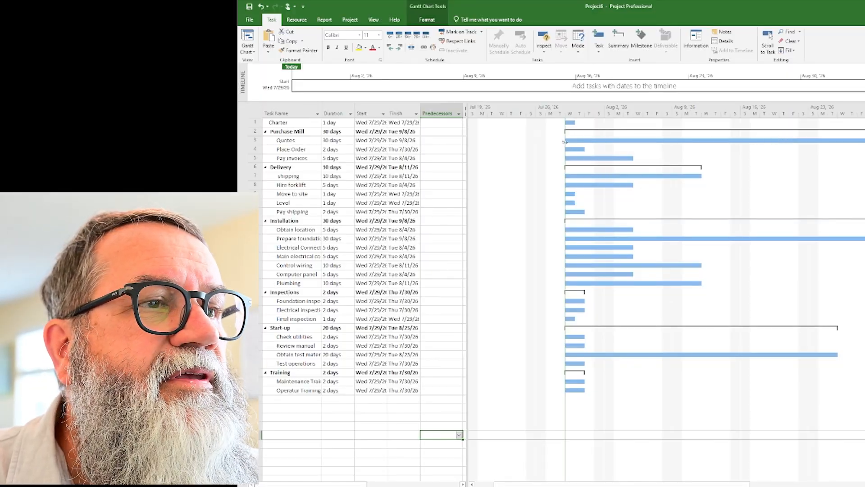
# - Try marking partial progress on the Quotes bar and shortening the task to 23 days, undoing each change
pyautogui.moveTo(561, 139); pyautogui.dragTo(745, 142)
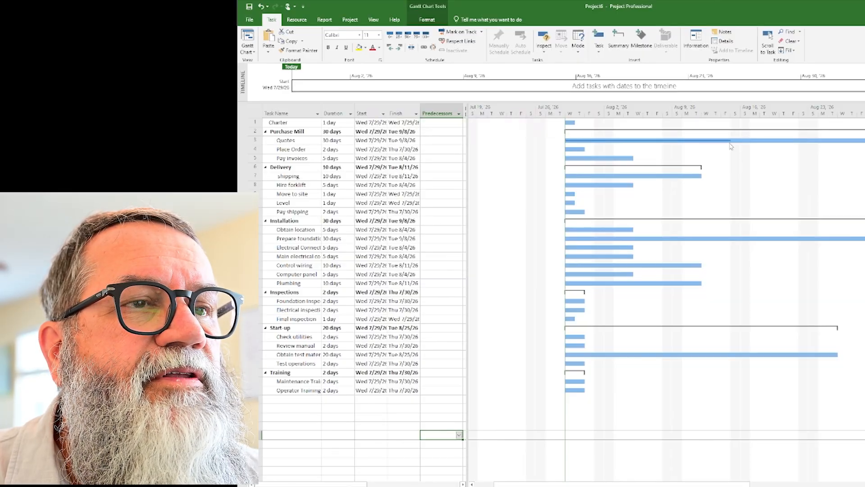
pyautogui.hotkey('ctrl', 'z')
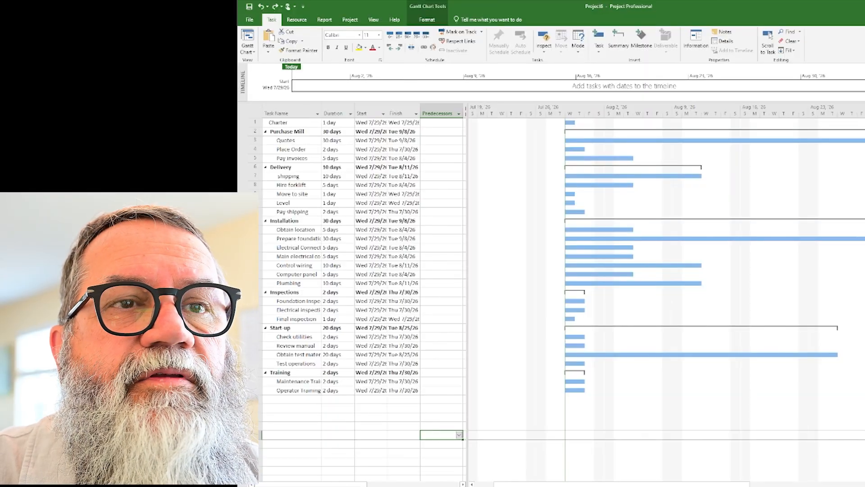
pyautogui.moveTo(863, 141); pyautogui.dragTo(864, 140)
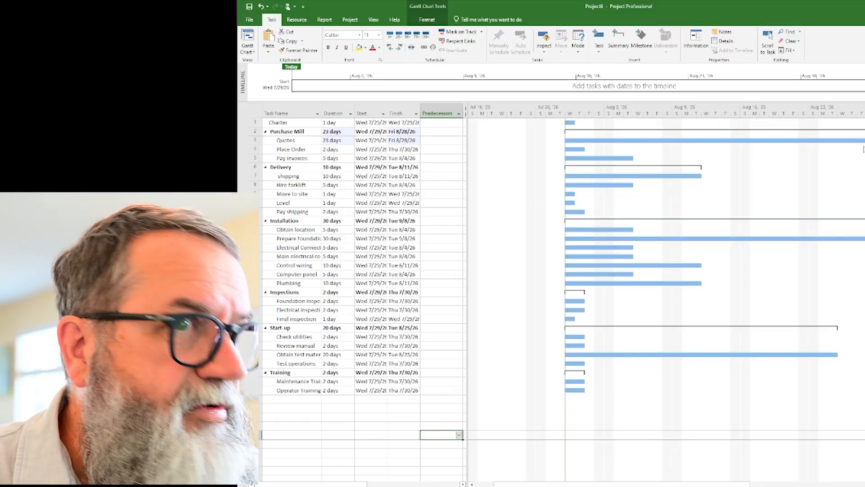
pyautogui.hotkey('ctrl', 'z')
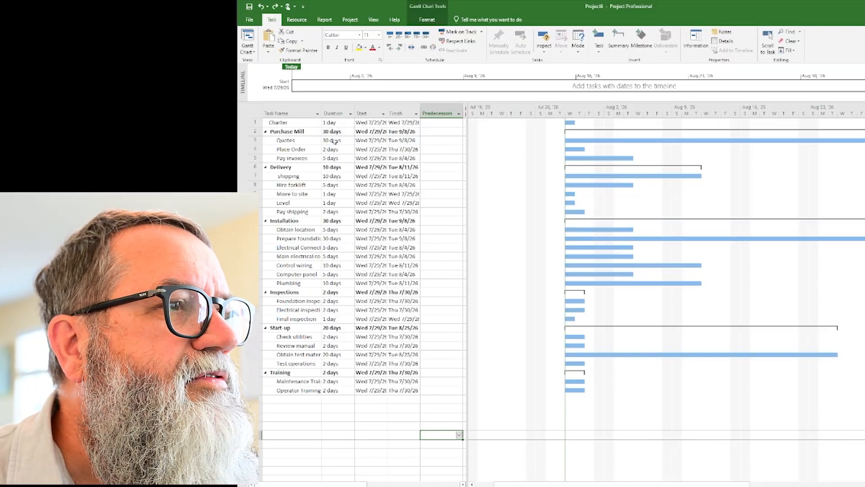
# - Shorten the Quotes bar in the Gantt chart to a duration of 20.5 days
pyautogui.click(334, 141)
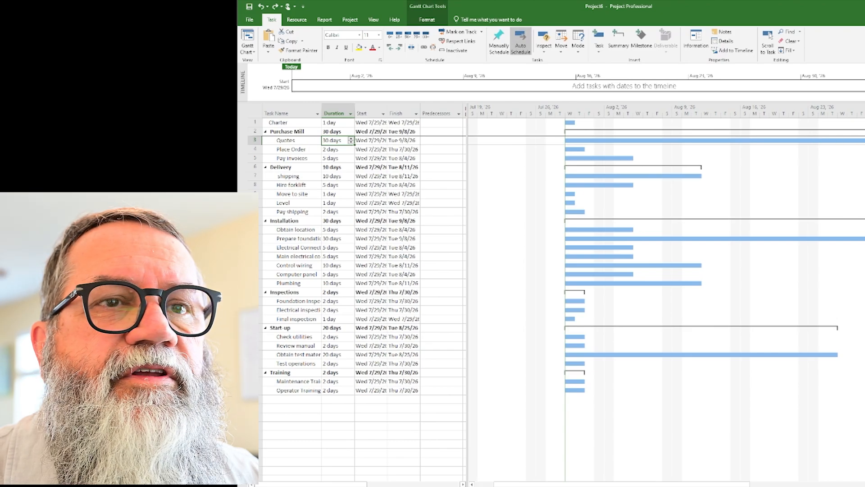
pyautogui.moveTo(864, 140); pyautogui.dragTo(843, 142)
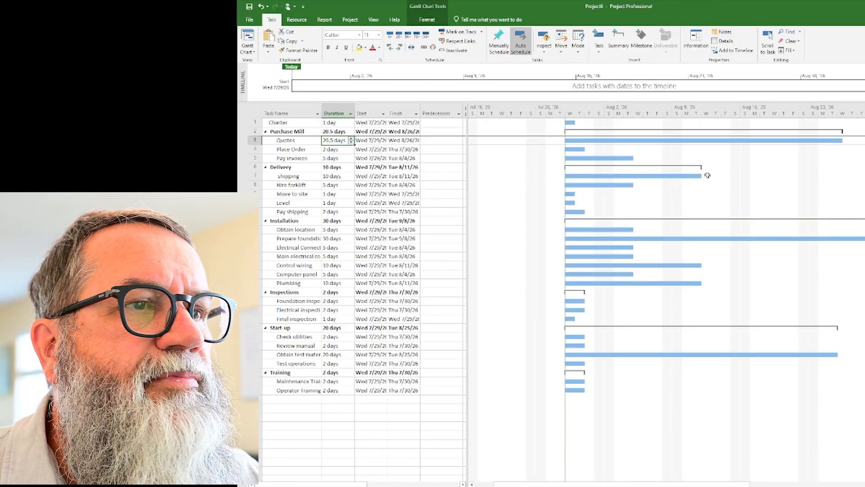
pyautogui.doubleClick(337, 132)
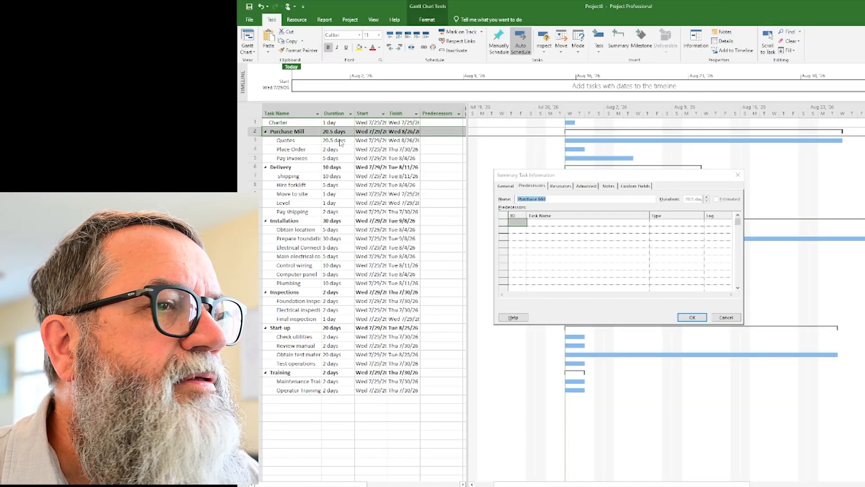
pyautogui.click(726, 317)
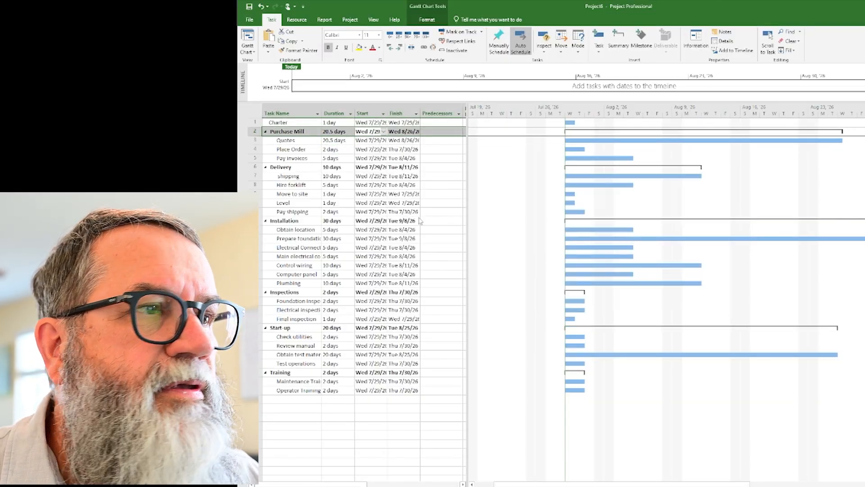
# - Set the Quotes duration to 20 days in the task table
pyautogui.click(333, 140)
pyautogui.write('20')
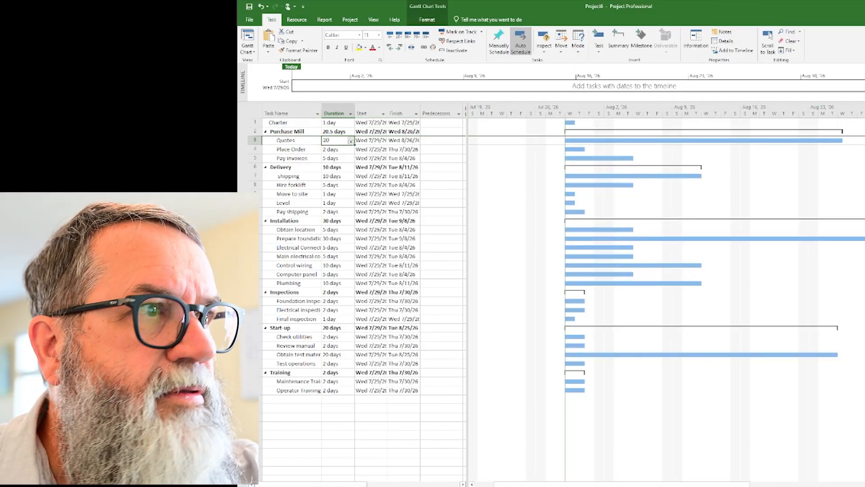
pyautogui.press('Return')
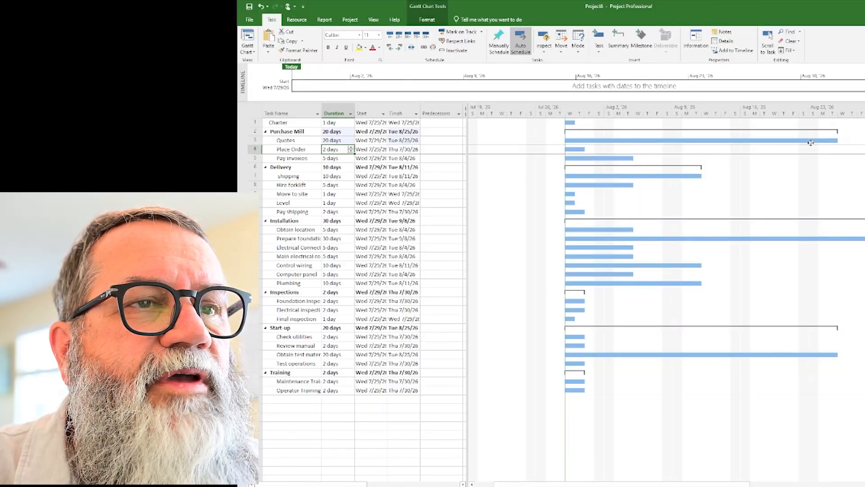
# - Set the Quotes duration to 22 days through its Task Information
pyautogui.click(338, 140)
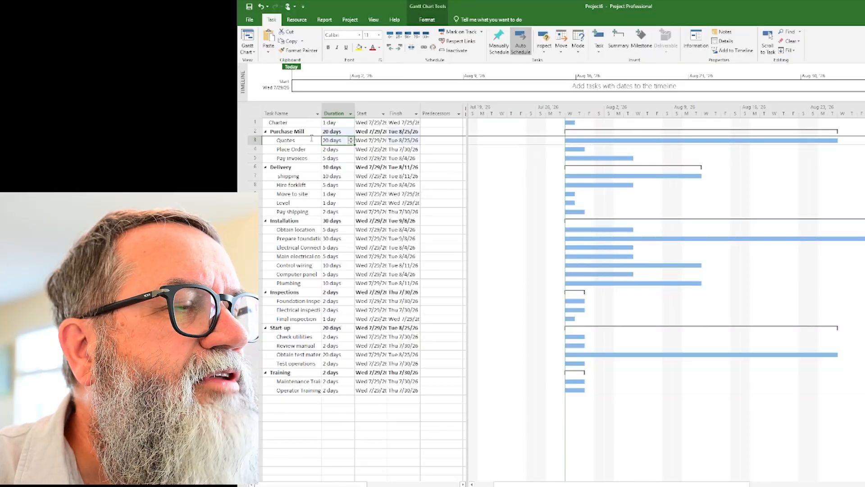
pyautogui.click(294, 142)
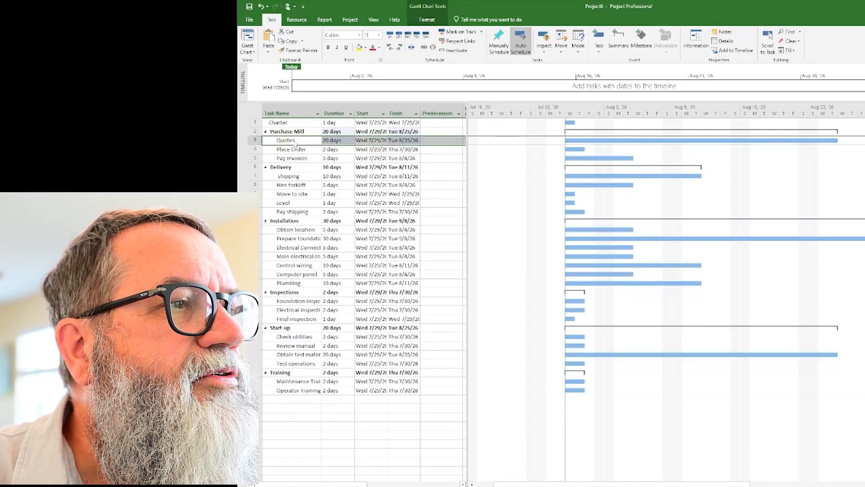
pyautogui.doubleClick(294, 142)
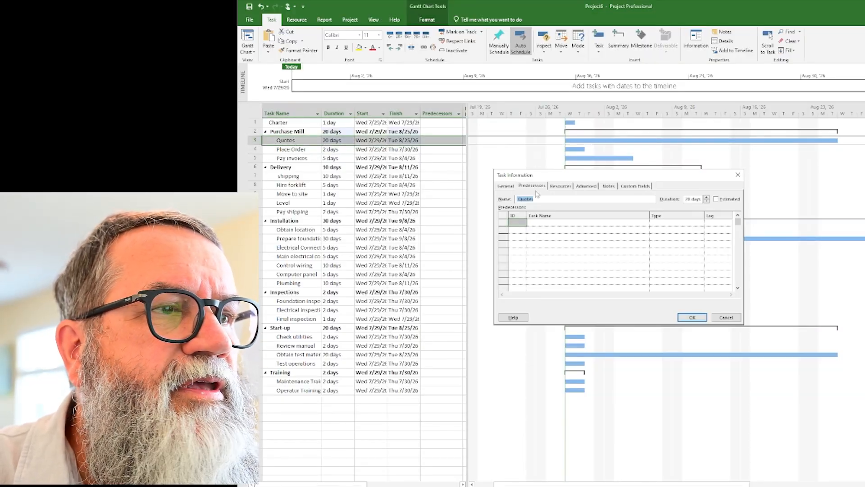
pyautogui.click(505, 186)
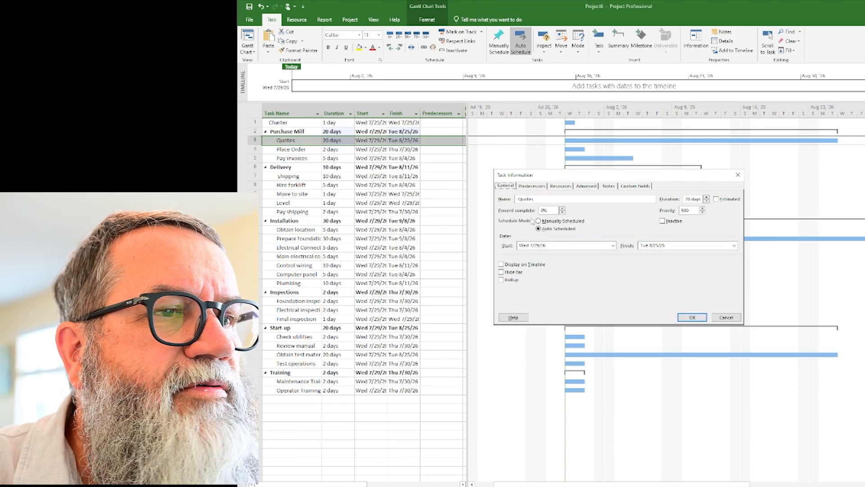
pyautogui.doubleClick(686, 199)
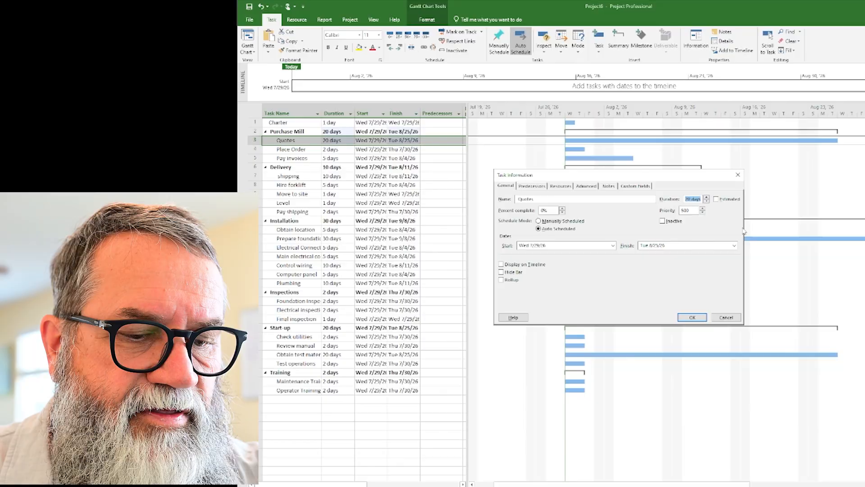
pyautogui.write('22')
pyautogui.press('Return')
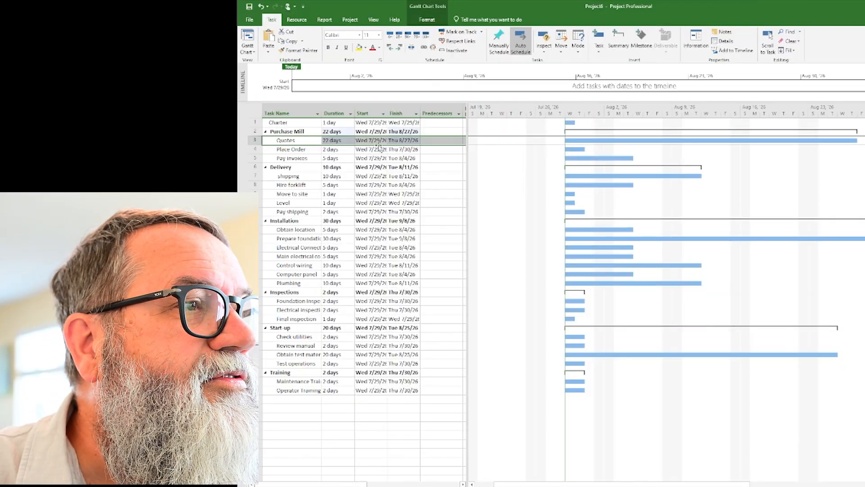
# - Link Quotes, Place Order and Pay invoices in sequence, and remove the links again
pyautogui.moveTo(296, 143); pyautogui.dragTo(298, 160)
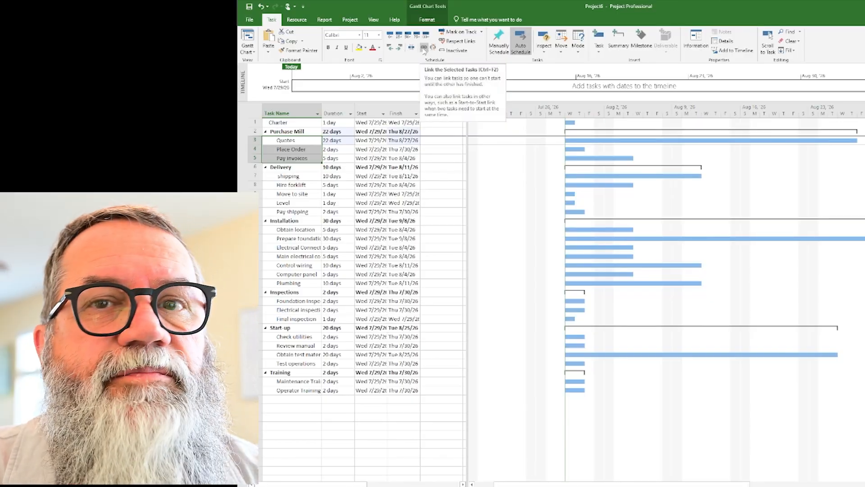
pyautogui.click(423, 48)
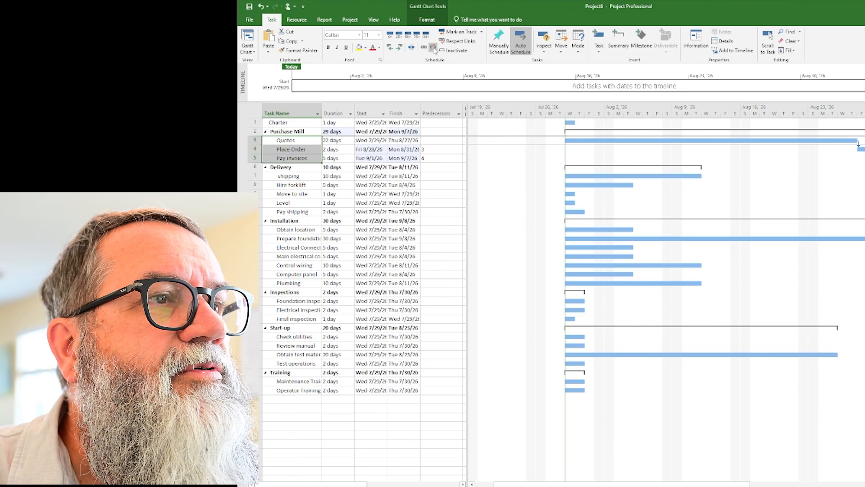
pyautogui.click(434, 47)
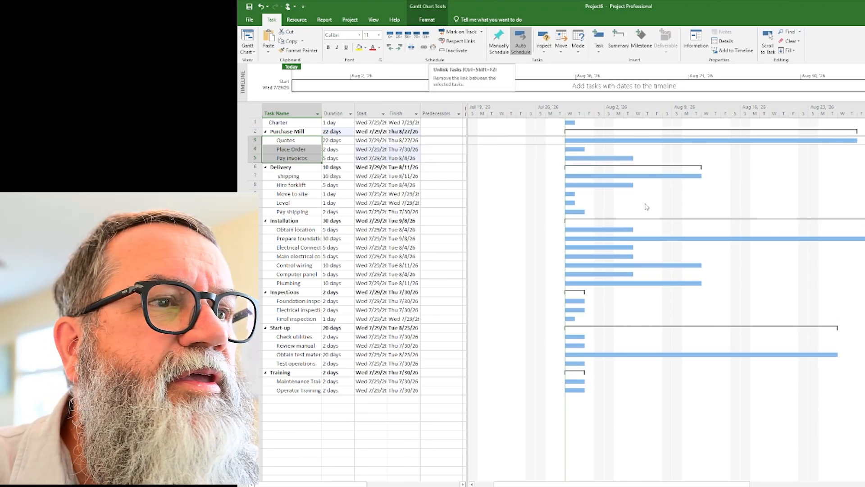
# - Link the Quotes bar to the Place Order and Pay invoices bars in the Gantt chart, and undo both links
pyautogui.moveTo(576, 140); pyautogui.dragTo(579, 149)
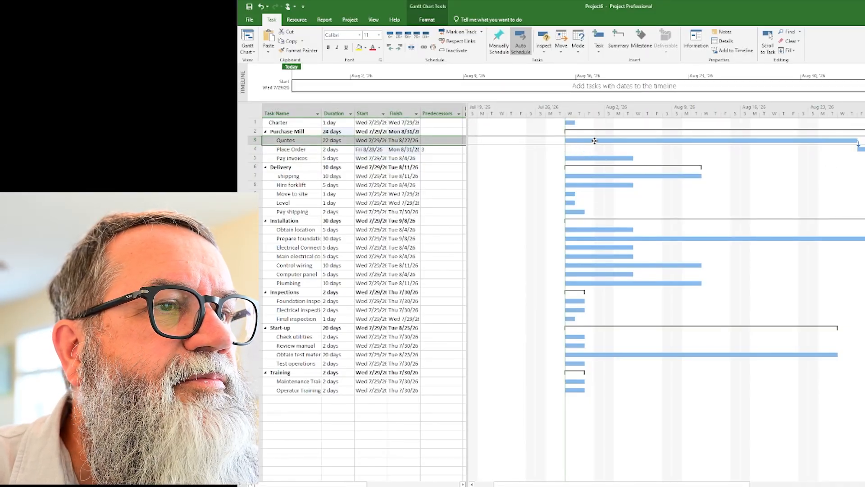
pyautogui.moveTo(594, 141); pyautogui.dragTo(594, 159)
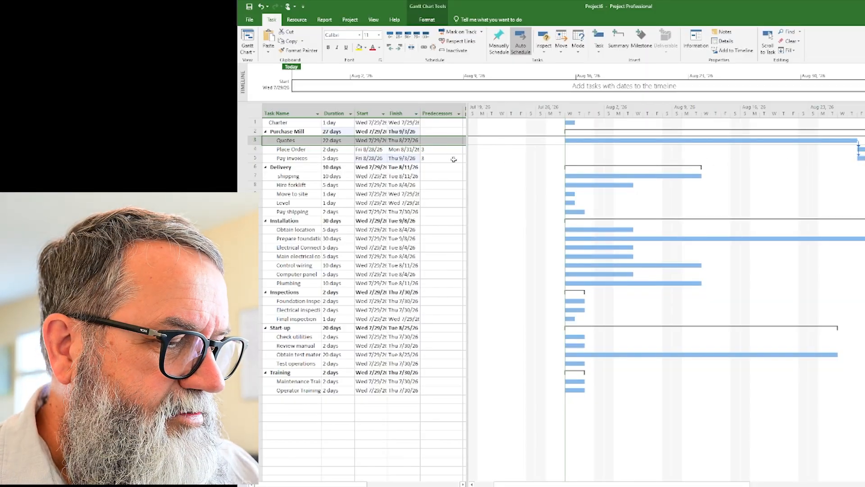
pyautogui.hotkey('ctrl', 'z')
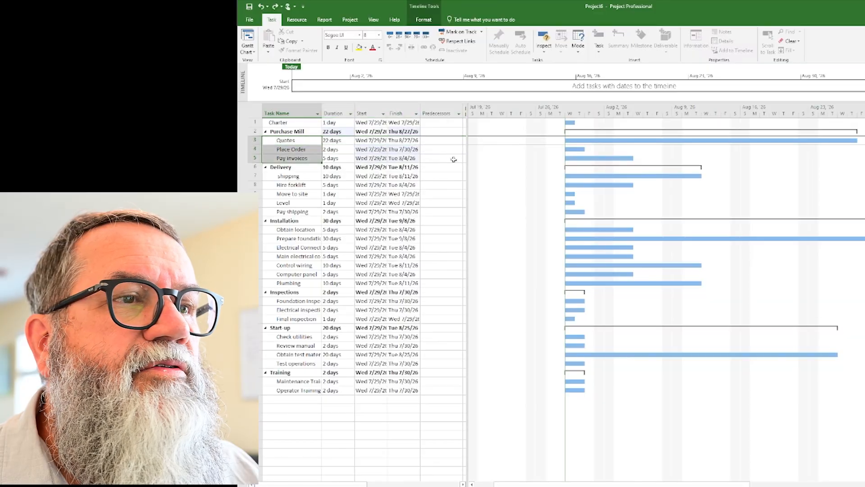
# - Enter task 3 as the predecessor of Place Order in the task table
pyautogui.click(309, 150)
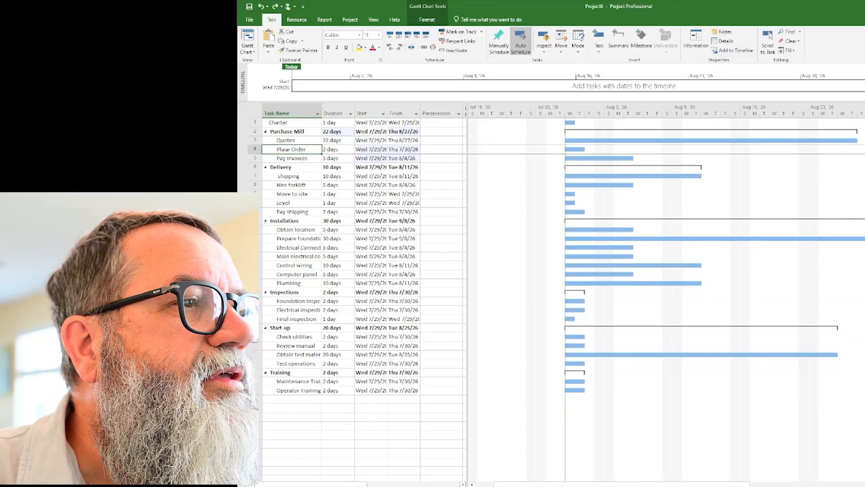
pyautogui.click(447, 150)
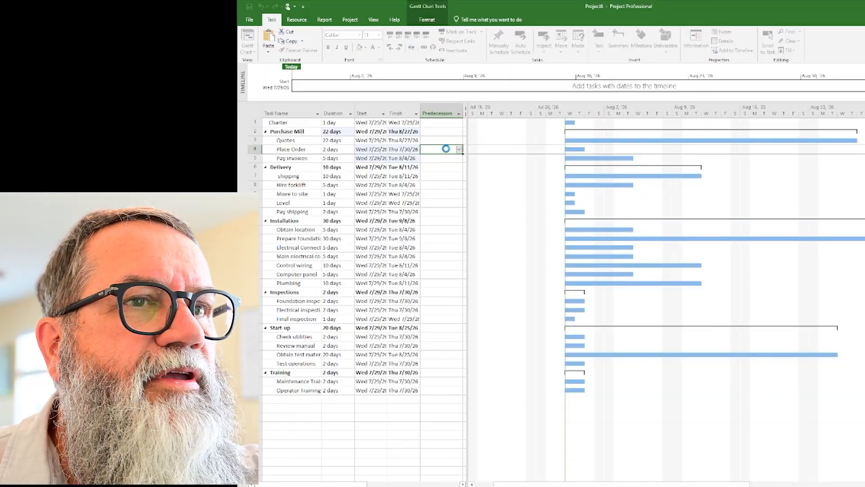
pyautogui.press('Return')
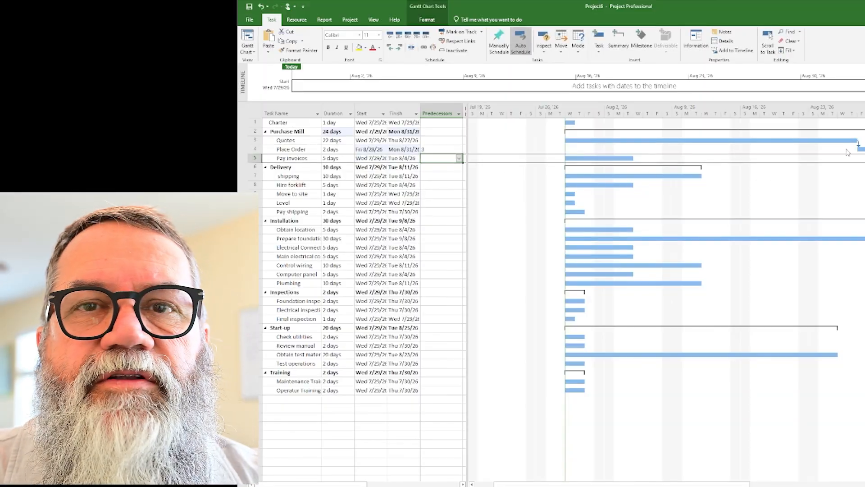
# - Add task 4, Place Order, as the predecessor of Pay invoices through its Task Information
pyautogui.doubleClick(293, 159)
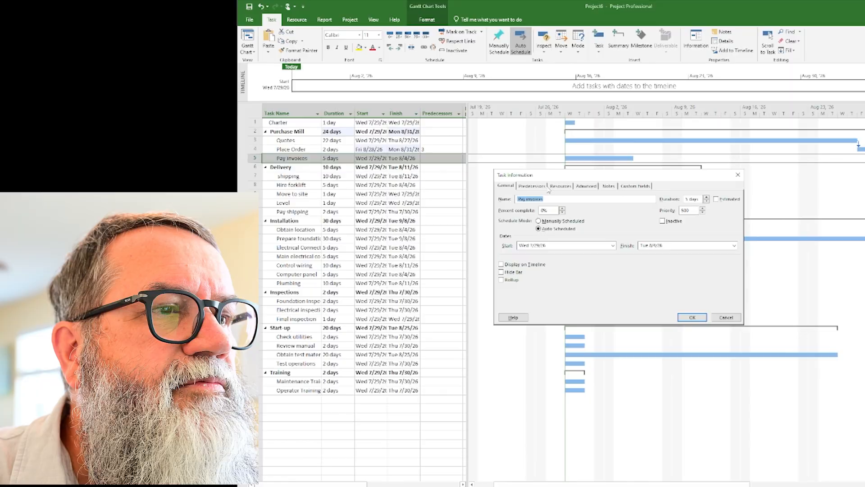
pyautogui.click(536, 187)
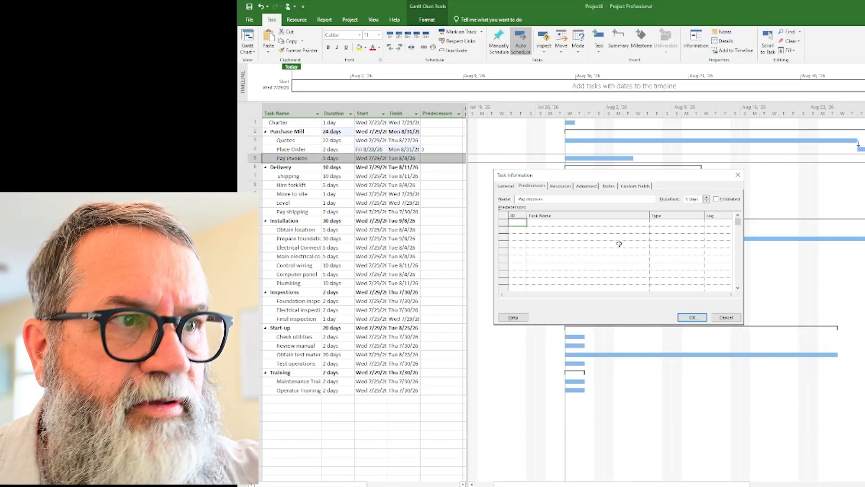
pyautogui.write('4')
pyautogui.press('Return')
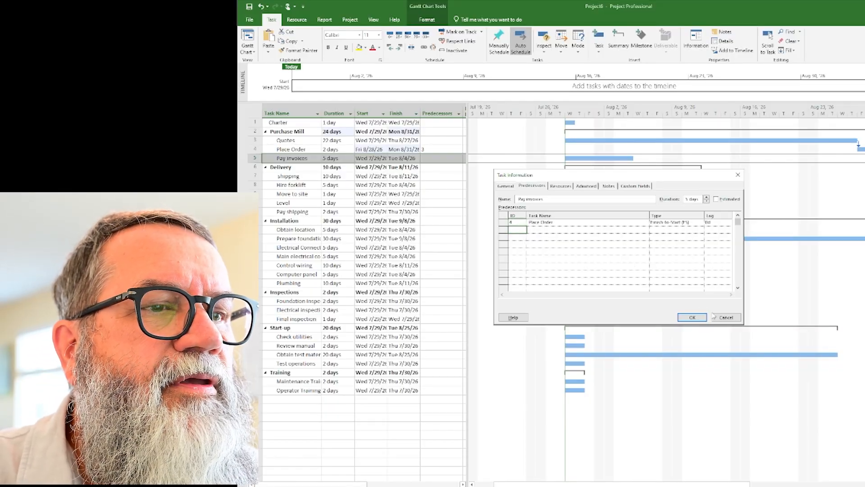
pyautogui.click(696, 321)
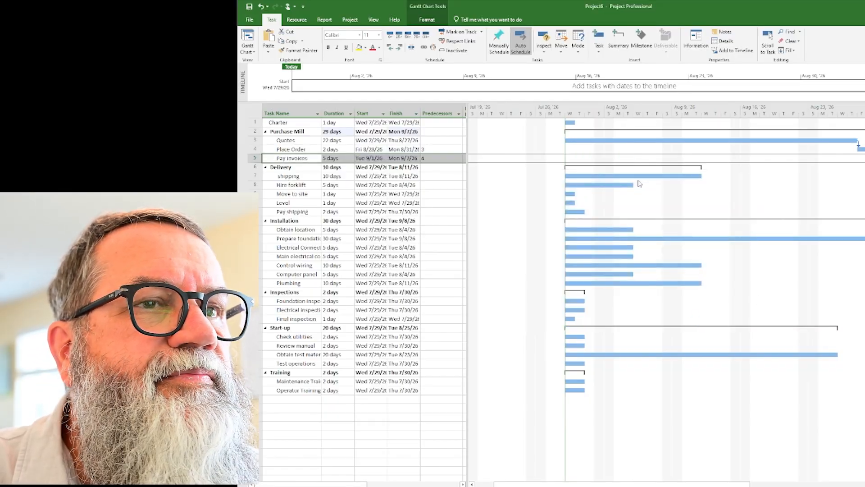
# - Change the type of the Pay invoices predecessor link to Start-to-Start (SS)
pyautogui.doubleClick(291, 158)
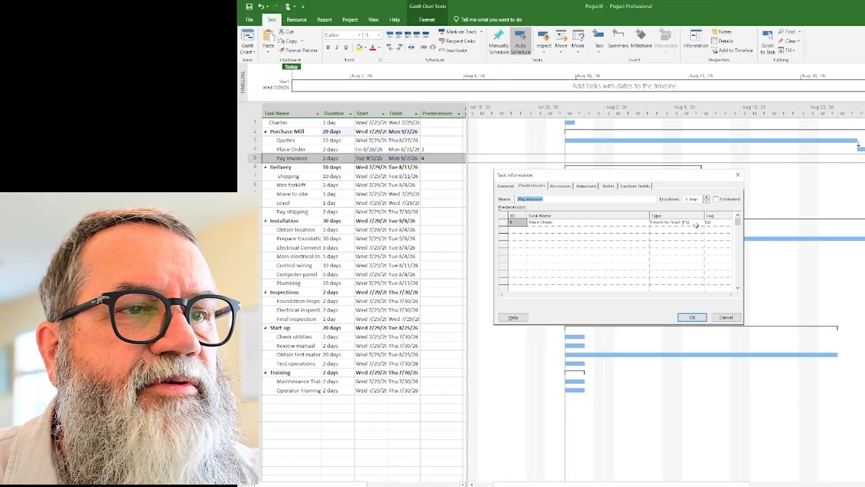
pyautogui.click(697, 222)
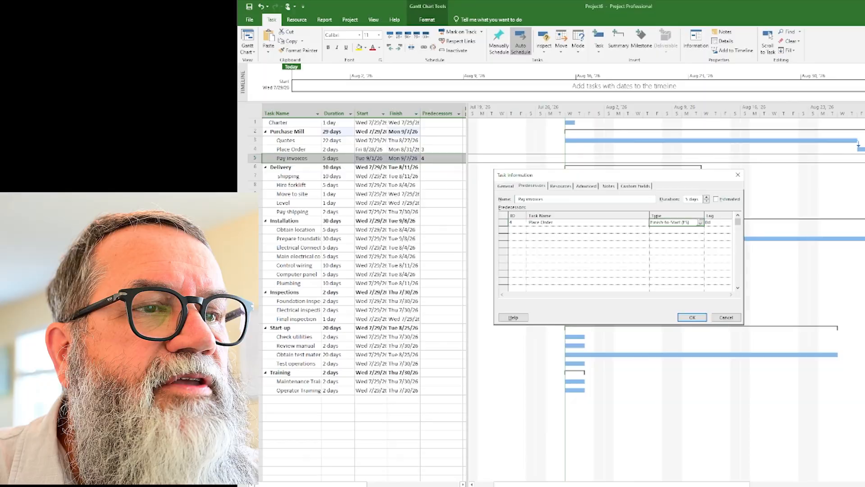
pyautogui.click(700, 222)
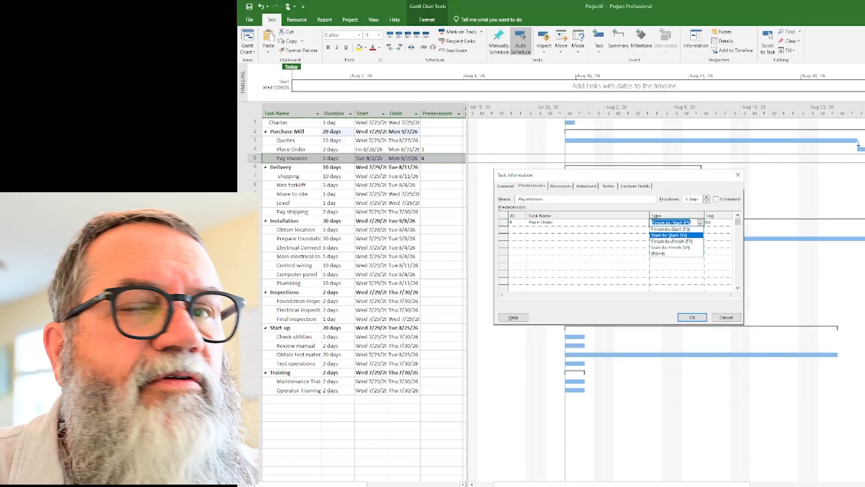
pyautogui.click(670, 235)
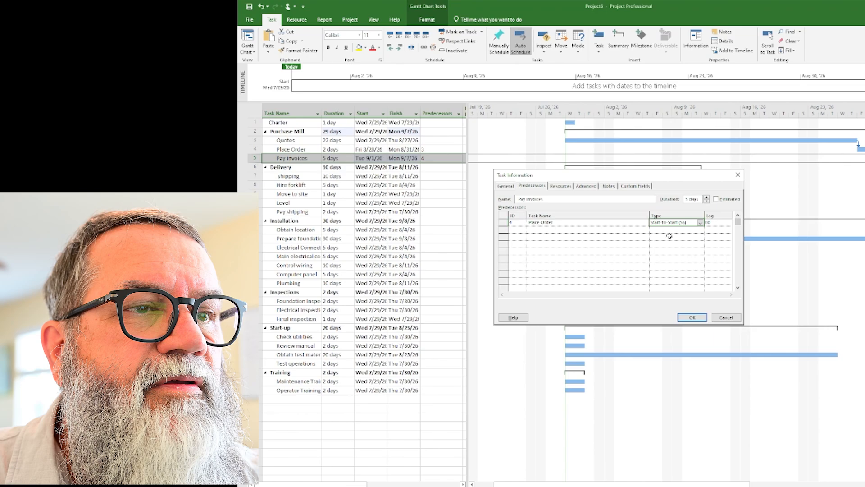
pyautogui.click(702, 319)
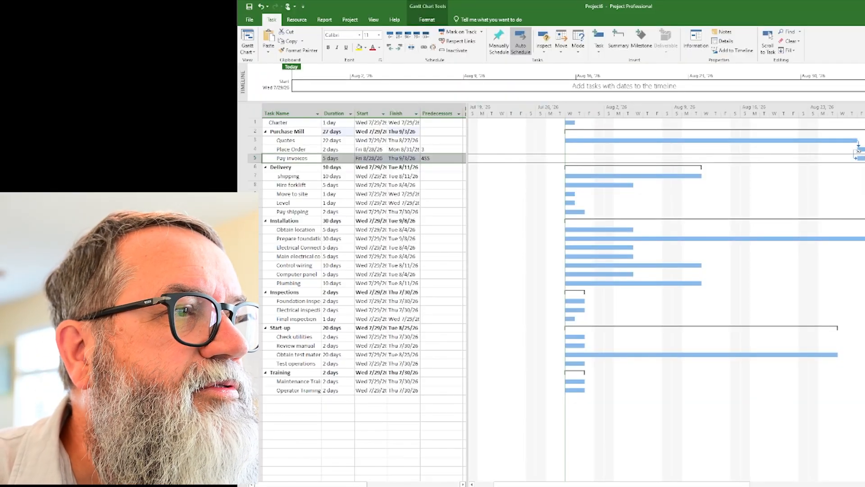
# - Link the Delivery subtasks from shipping to Pay shipping in sequence, and the Installation subtasks from Obtain location to Plumbing likewise
pyautogui.click(298, 184)
pyautogui.moveTo(266, 176); pyautogui.dragTo(273, 211)
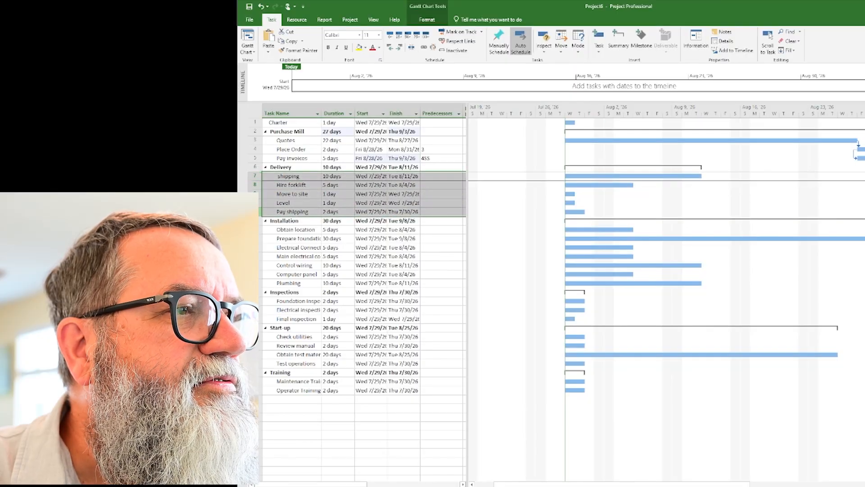
pyautogui.click(424, 47)
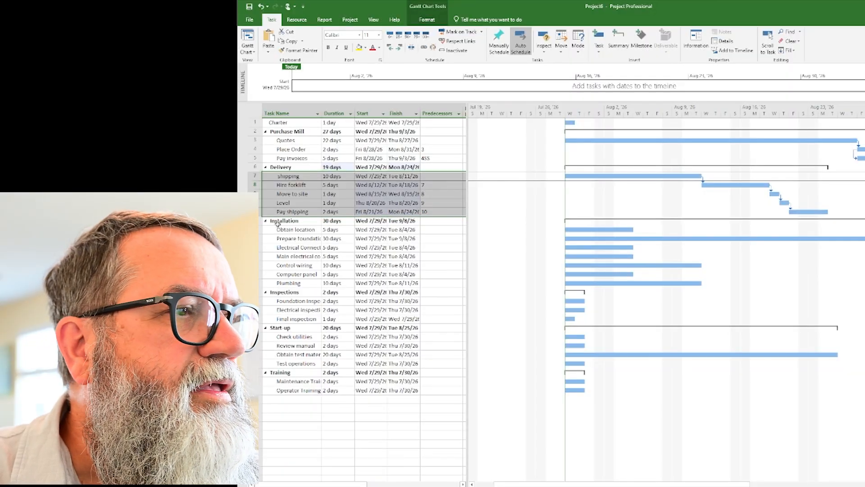
pyautogui.moveTo(255, 230); pyautogui.dragTo(255, 283)
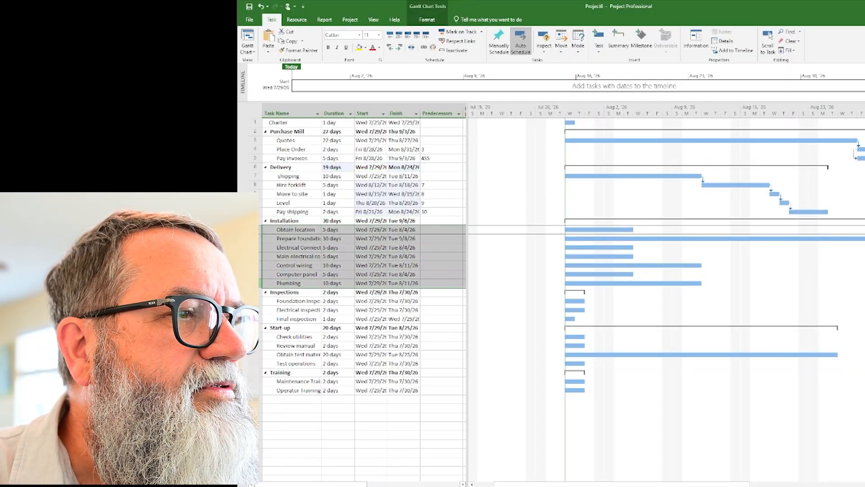
pyautogui.click(424, 48)
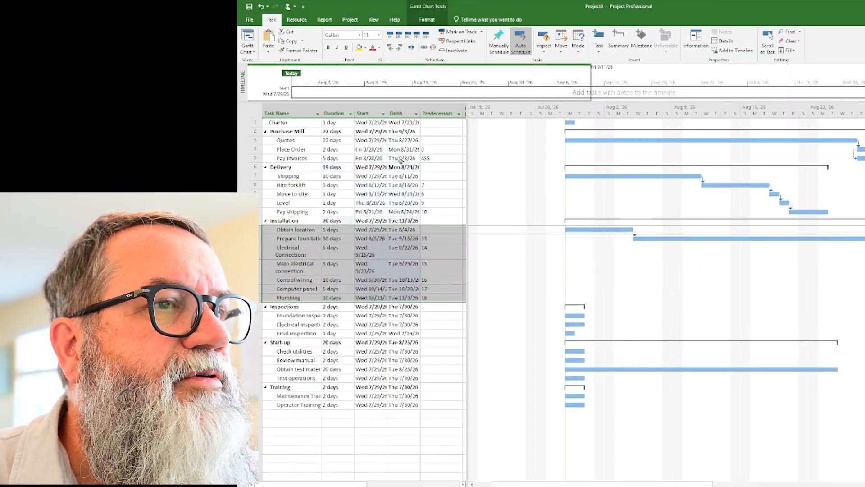
# - Link the subtasks in sequence within each of the Inspections, Start-up and Training groups
pyautogui.moveTo(255, 315); pyautogui.dragTo(255, 334)
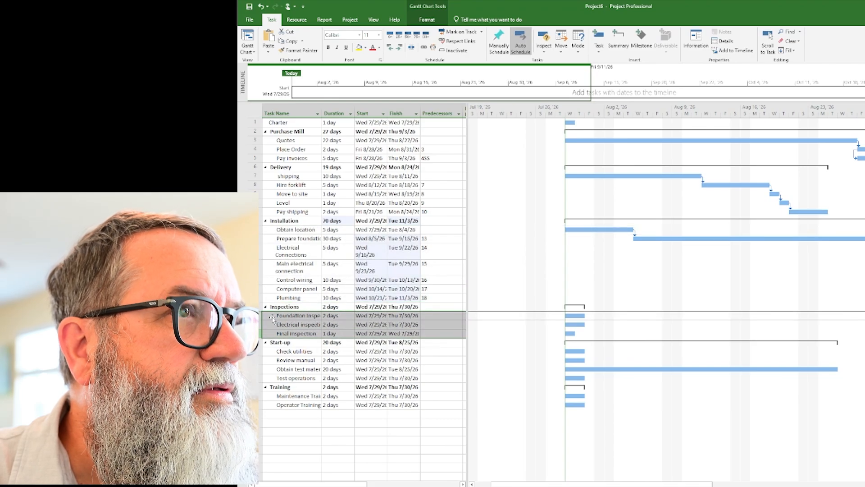
pyautogui.click(423, 48)
pyautogui.moveTo(255, 351); pyautogui.dragTo(255, 378)
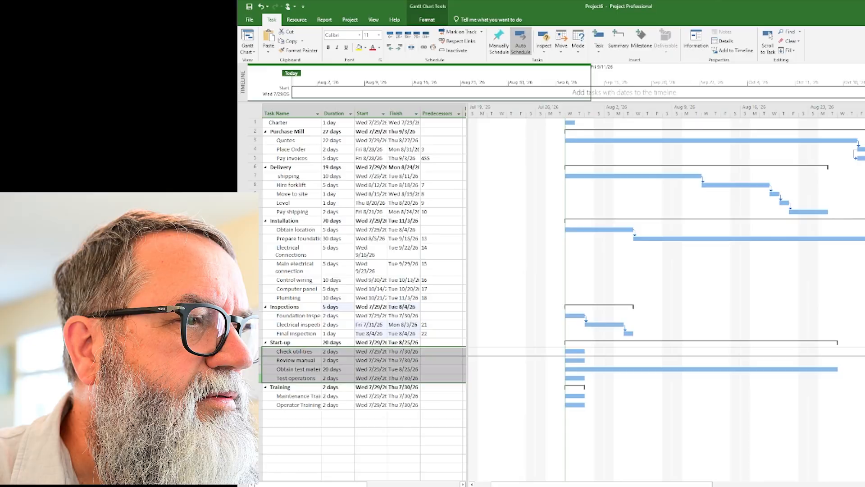
pyautogui.click(426, 49)
pyautogui.moveTo(260, 397); pyautogui.dragTo(260, 405)
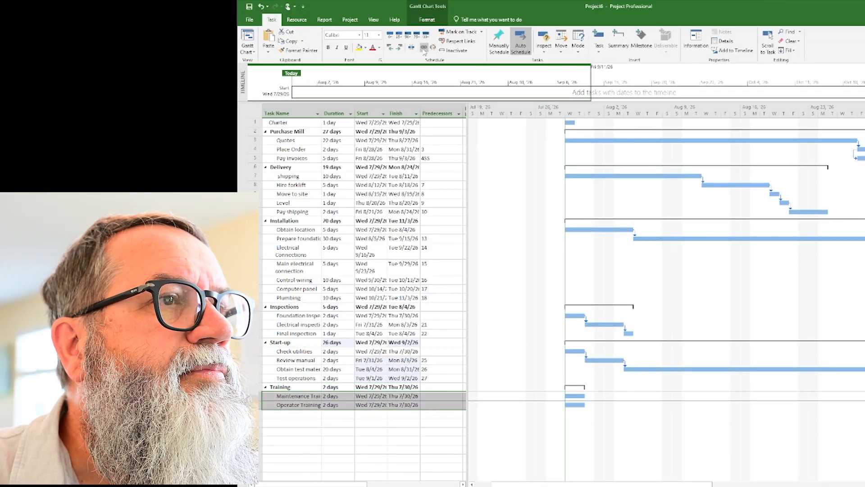
pyautogui.click(424, 47)
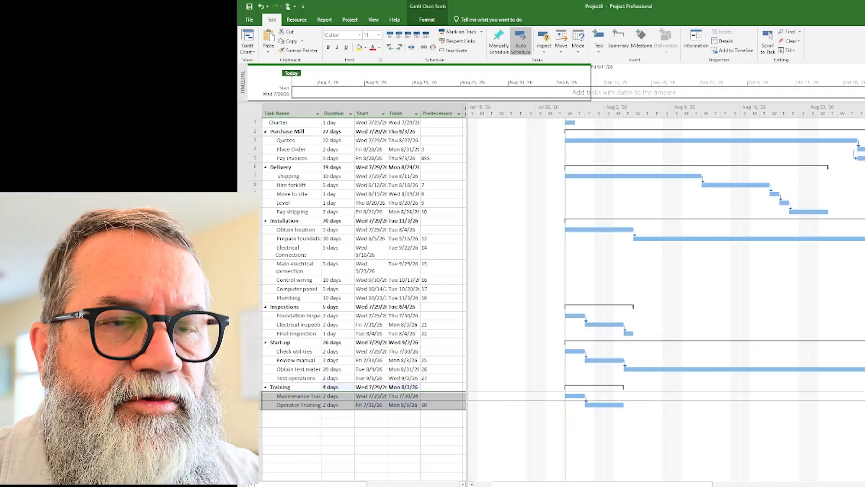
# - Link the summary bars Purchase Mill, Delivery, Installation and Inspections one after another in the Gantt chart
pyautogui.press('ctrl+KP_Multiply')
pyautogui.press('ctrl+KP_Multiply')
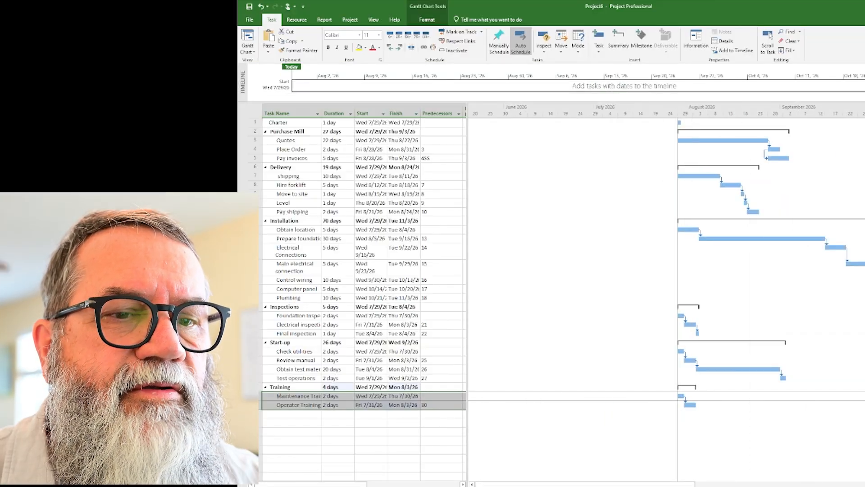
pyautogui.click(769, 36)
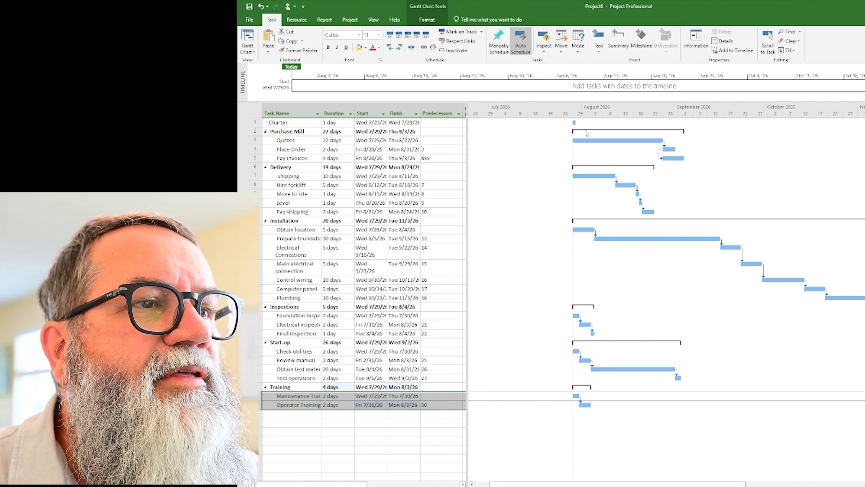
pyautogui.moveTo(587, 134); pyautogui.dragTo(583, 167)
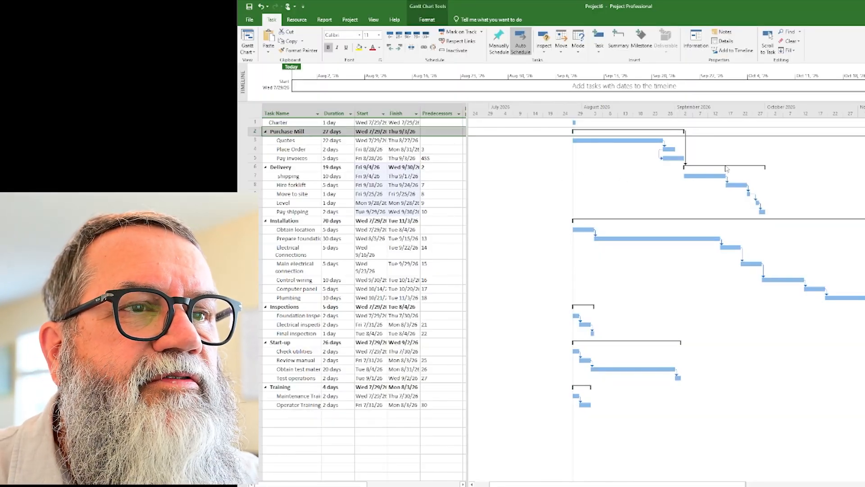
pyautogui.moveTo(727, 168); pyautogui.dragTo(697, 224)
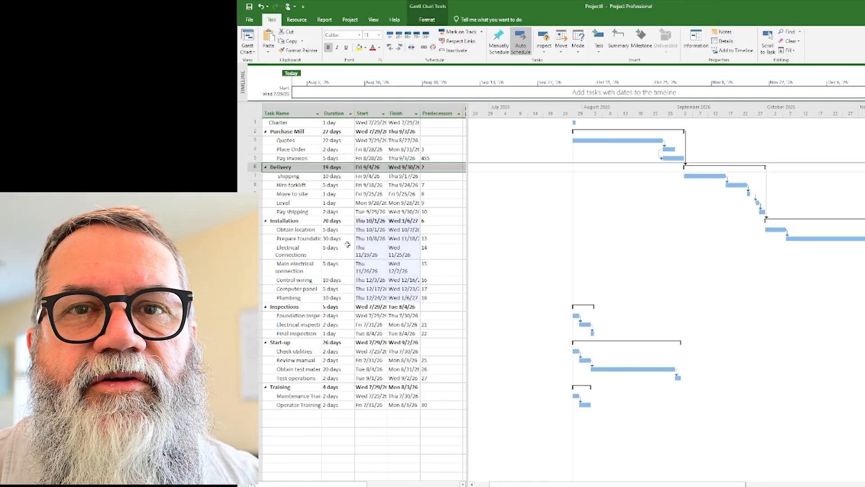
pyautogui.click(431, 257)
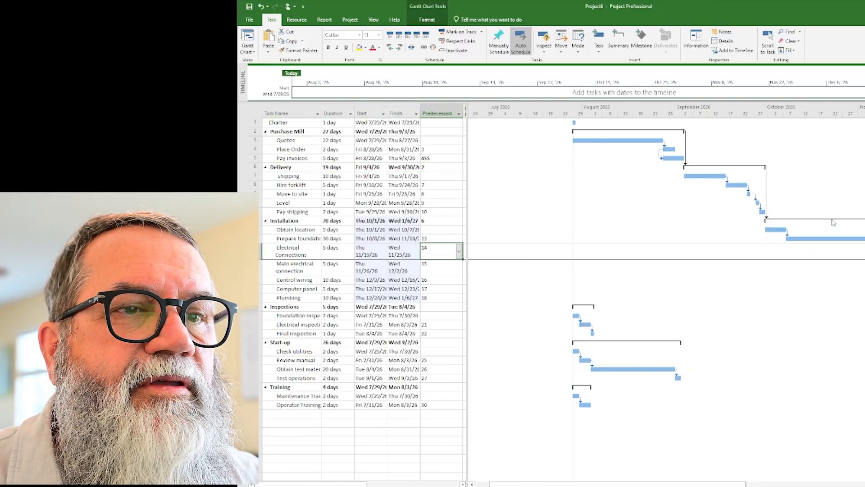
pyautogui.moveTo(828, 228)
pyautogui.moveTo(813, 240); pyautogui.dragTo(577, 307)
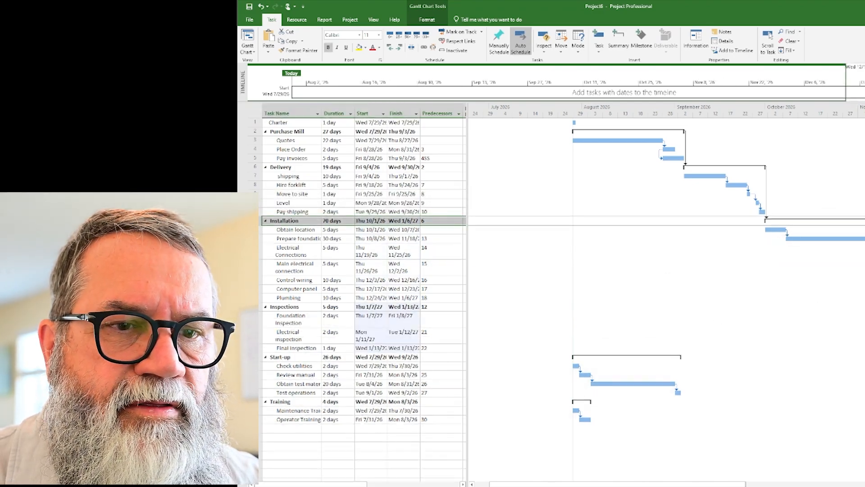
# - Try to link the Inspections and Start-up summary bars in the Gantt chart, and undo the link
pyautogui.scroll(-1, 667, 270)
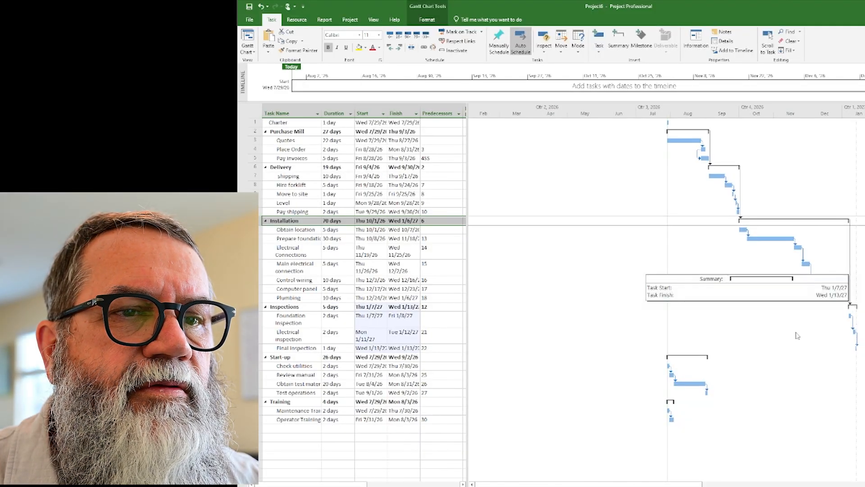
pyautogui.click(850, 307)
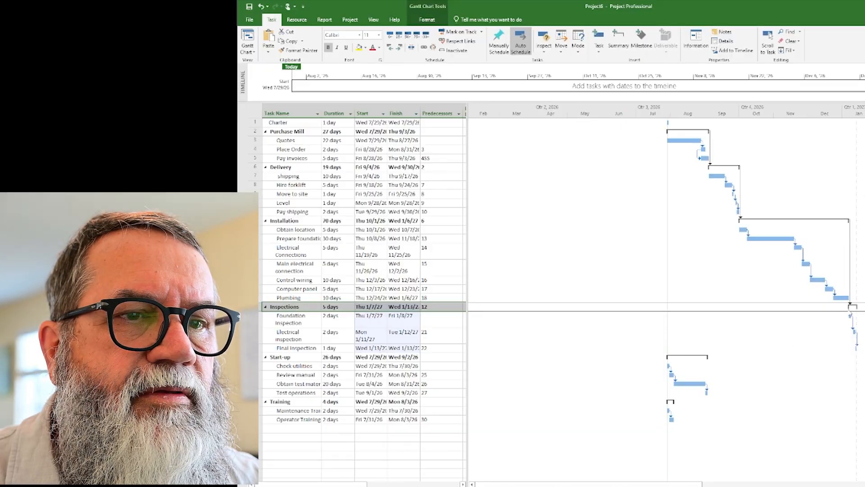
pyautogui.moveTo(852, 307); pyautogui.dragTo(691, 358)
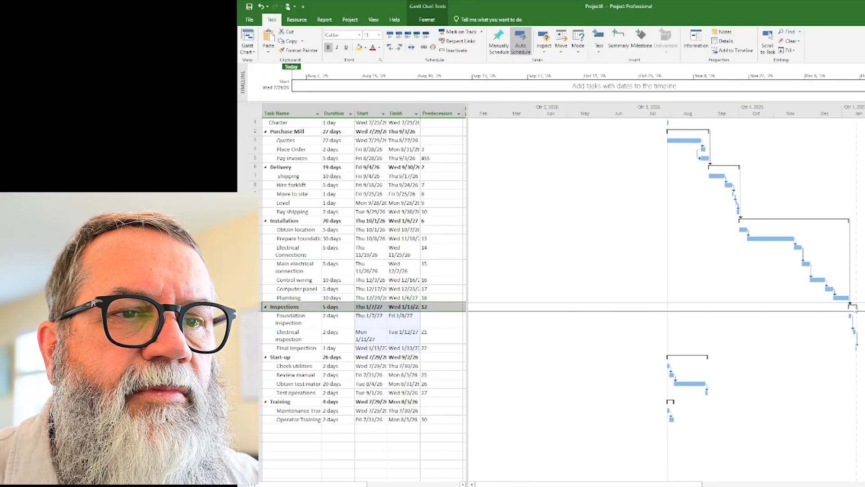
pyautogui.moveTo(698, 357); pyautogui.dragTo(850, 306)
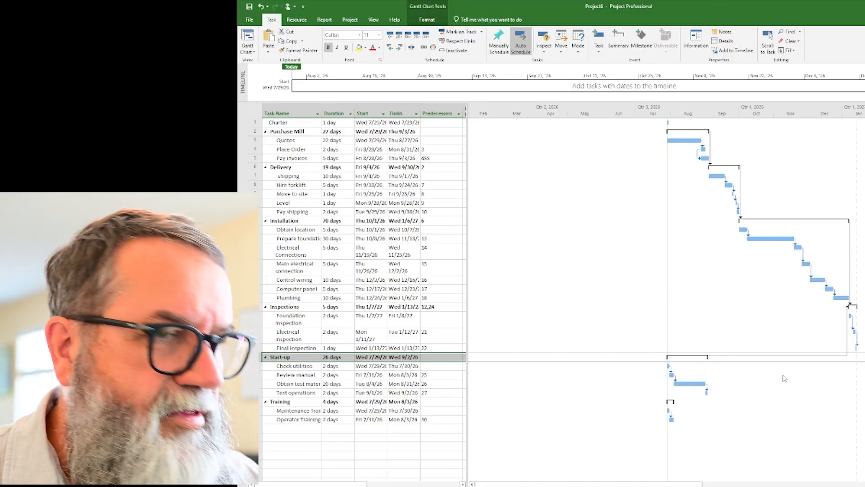
pyautogui.hotkey('ctrl', 'z')
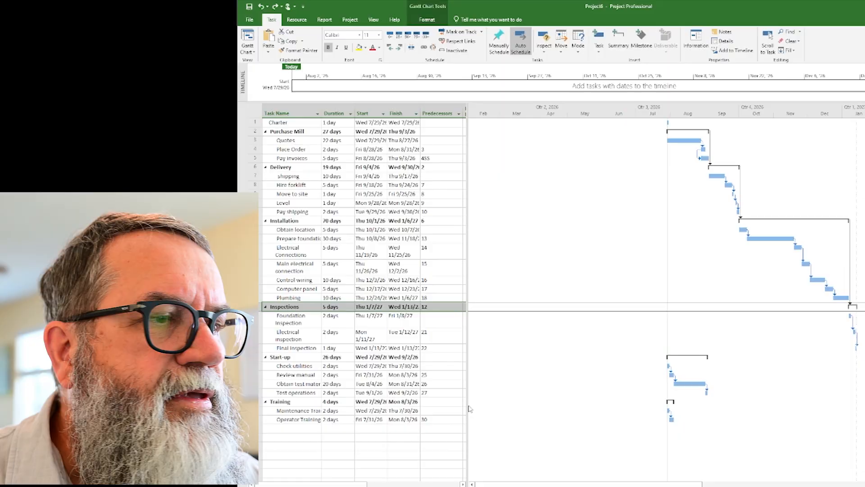
# - Enter task 20 as the predecessor of the Start-up summary task in the task table
pyautogui.click(440, 383)
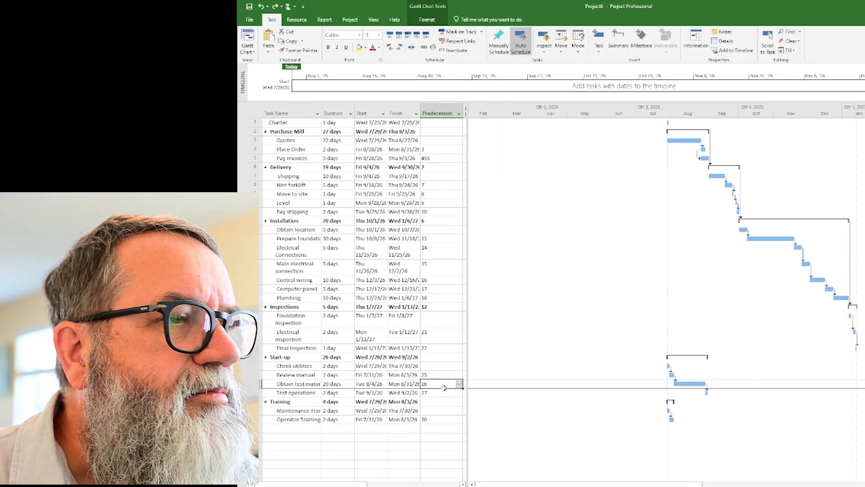
pyautogui.click(431, 359)
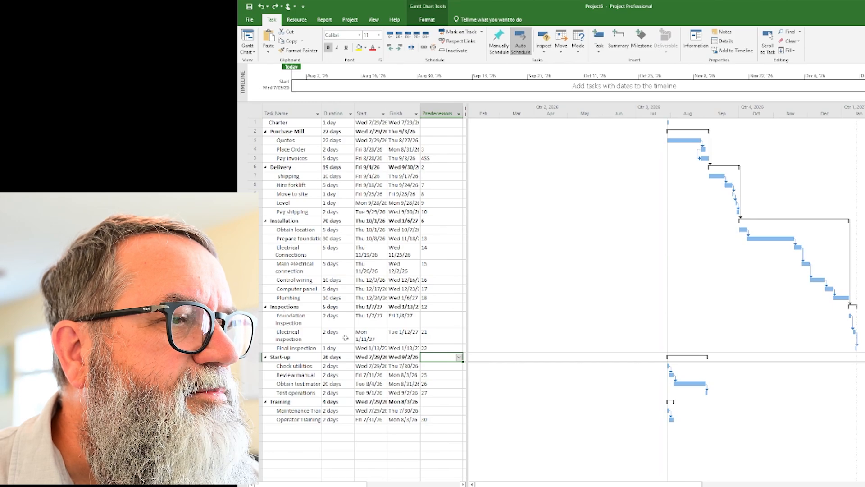
pyautogui.write('20')
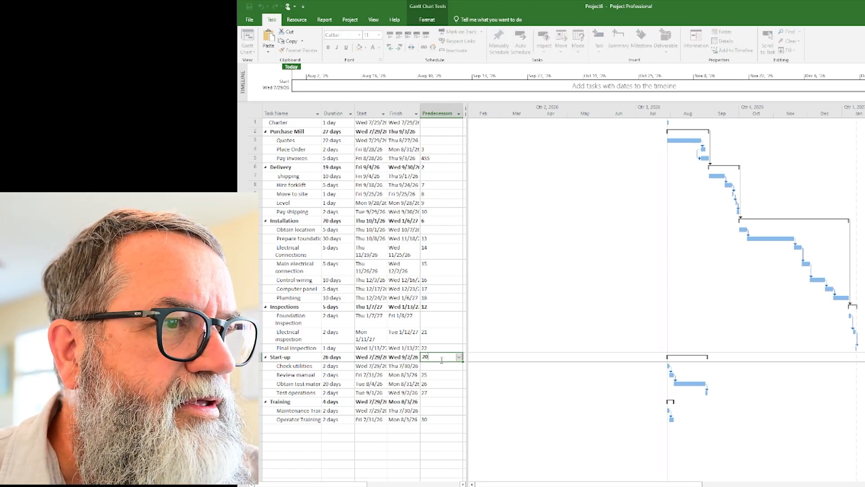
pyautogui.press('Return')
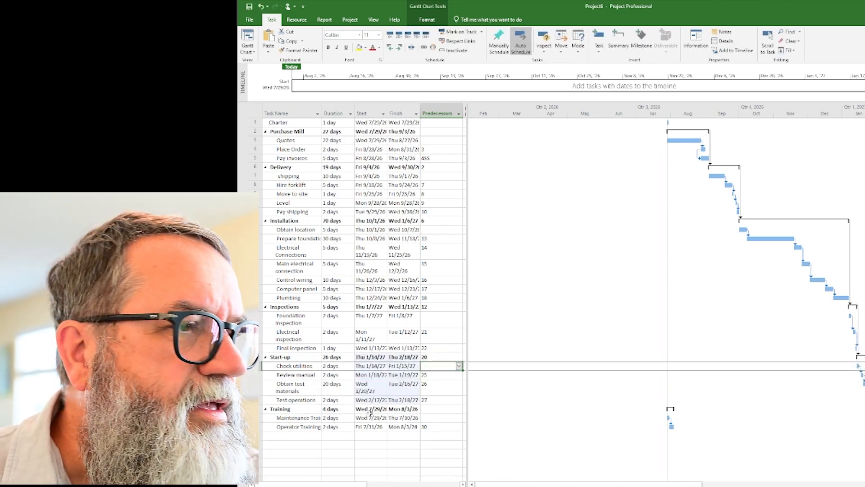
# - Enter task 24 as the predecessor of the Training summary task and bring the whole schedule into view
pyautogui.click(436, 410)
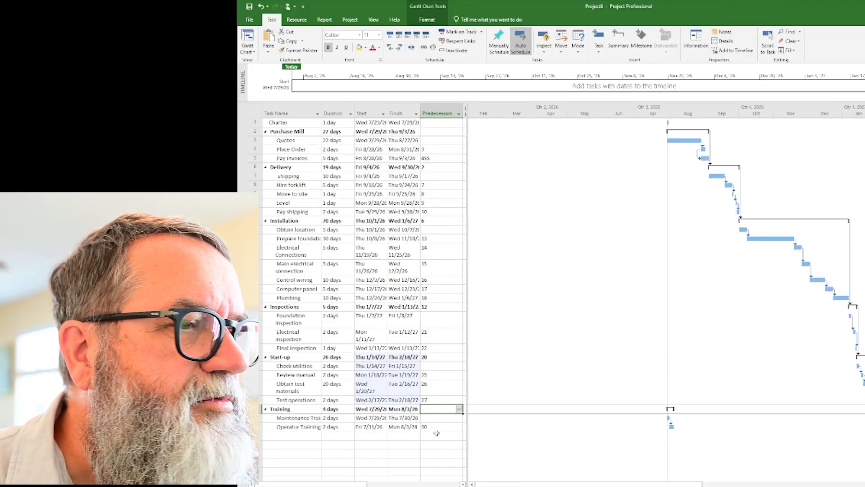
pyautogui.write('24')
pyautogui.press('Return')
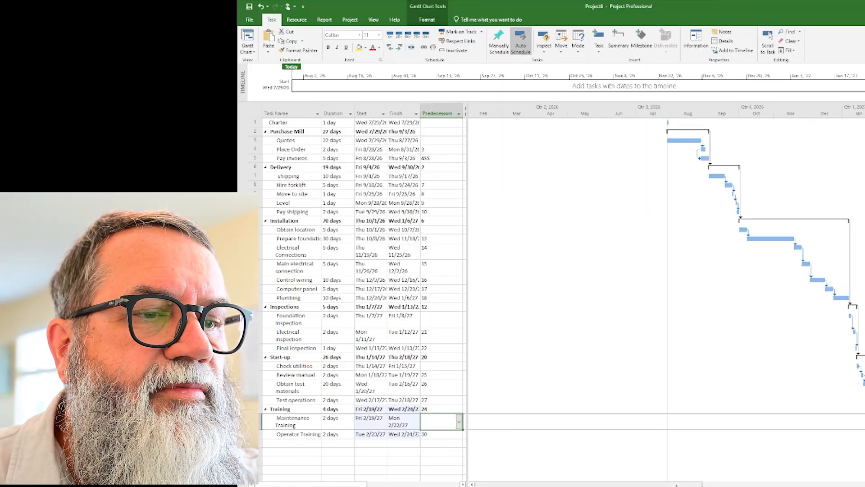
pyautogui.moveTo(676, 485); pyautogui.dragTo(693, 485)
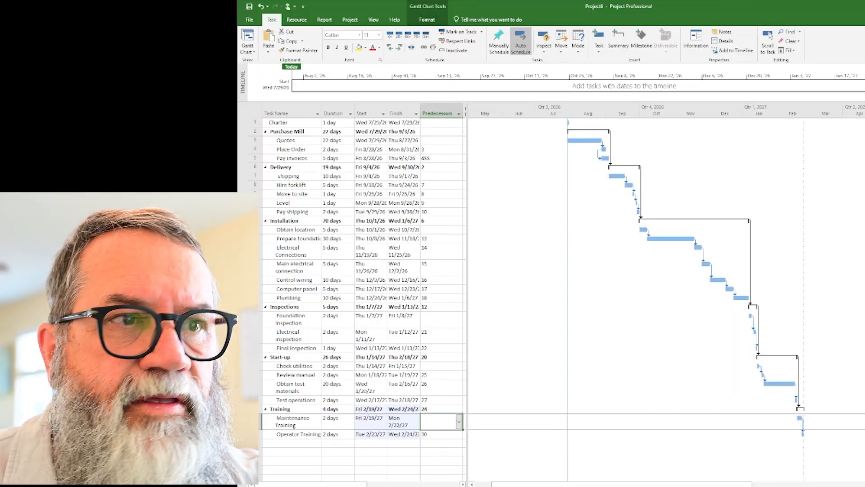
pyautogui.hotkey('ctrl', '/')
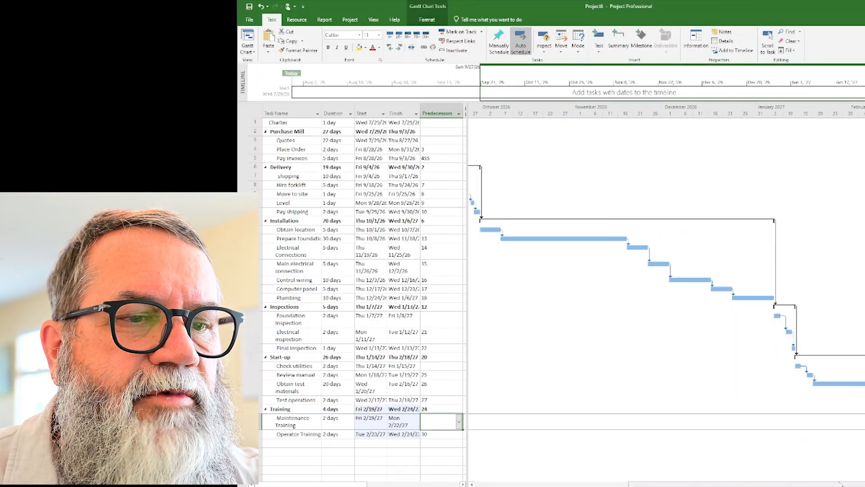
pyautogui.moveTo(838, 485); pyautogui.dragTo(816, 485)
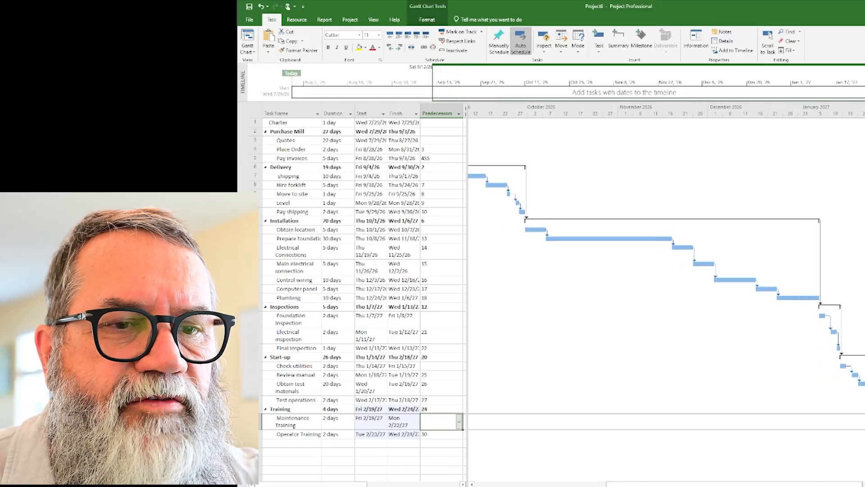
pyautogui.hotkey('ctrl', 'shift', '/')
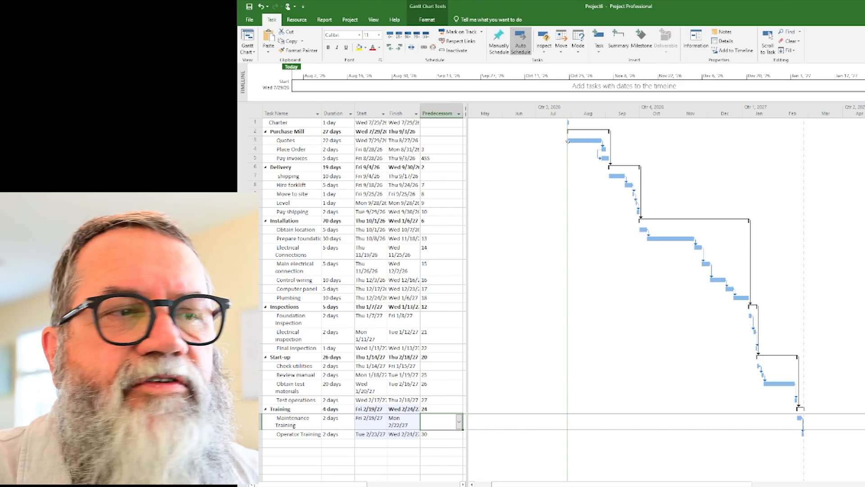
# - Try marking partial progress directly on the Quotes task bar in the Gantt chart, and undo it
pyautogui.moveTo(567, 141)
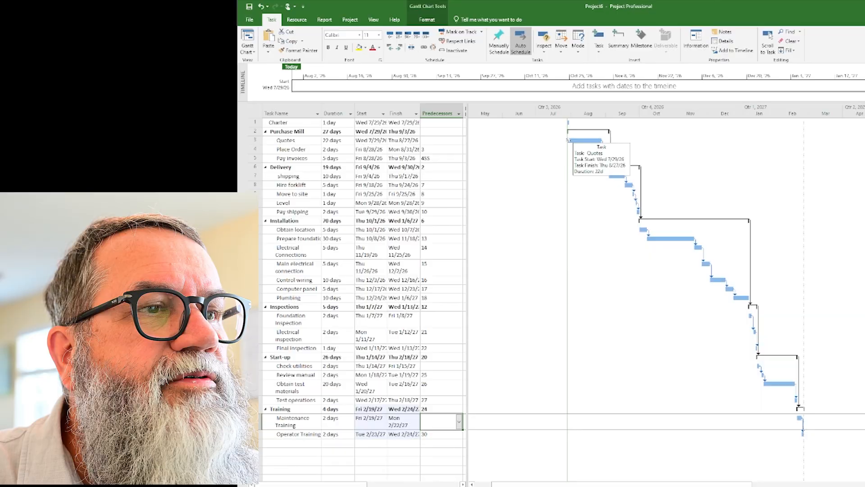
pyautogui.moveTo(569, 140); pyautogui.dragTo(593, 143)
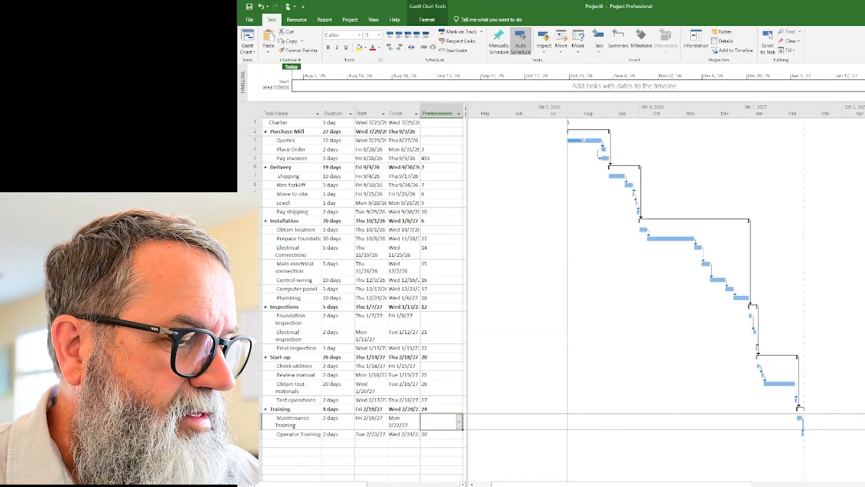
pyautogui.hotkey('ctrl', 'z')
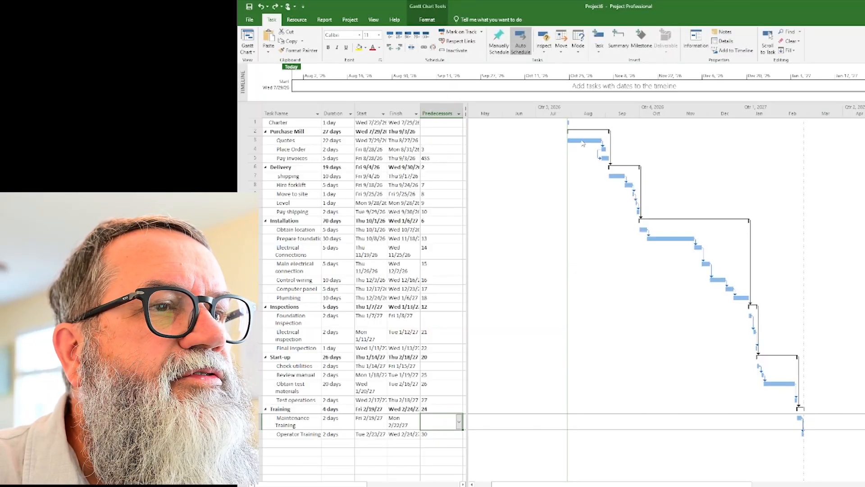
# - Mark the Quotes task as 50% complete from the task table, and undo the progress
pyautogui.click(306, 144)
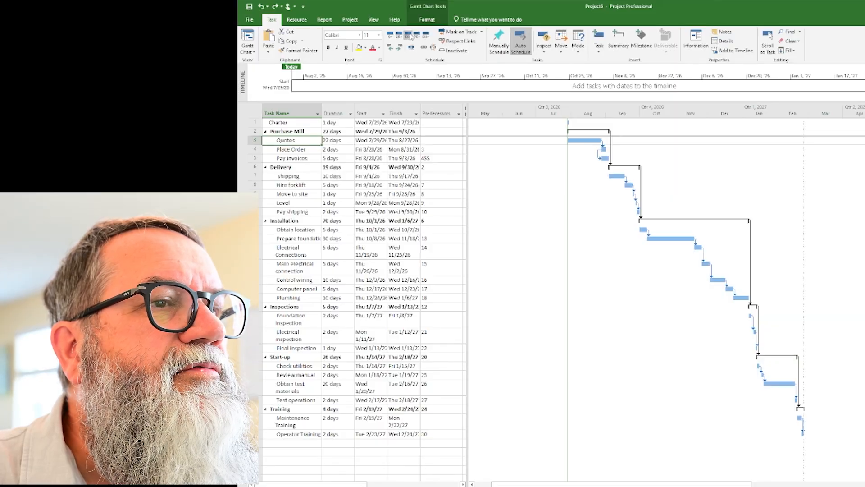
pyautogui.click(409, 36)
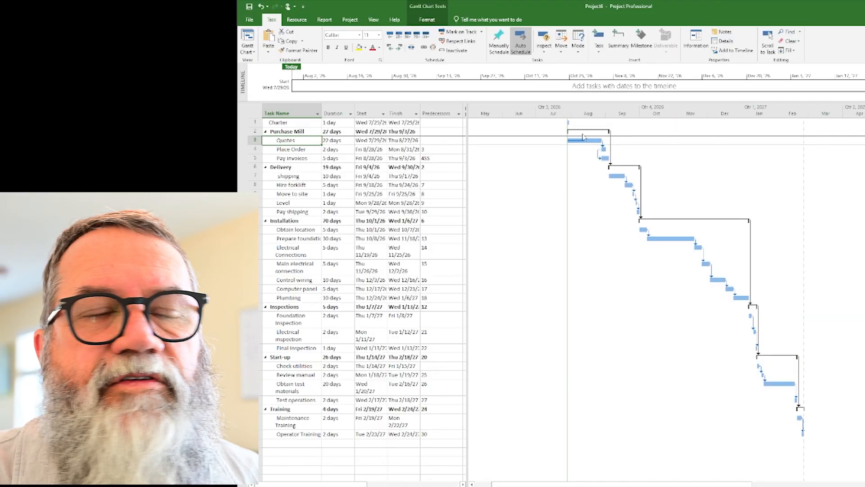
pyautogui.hotkey('ctrl', 'z')
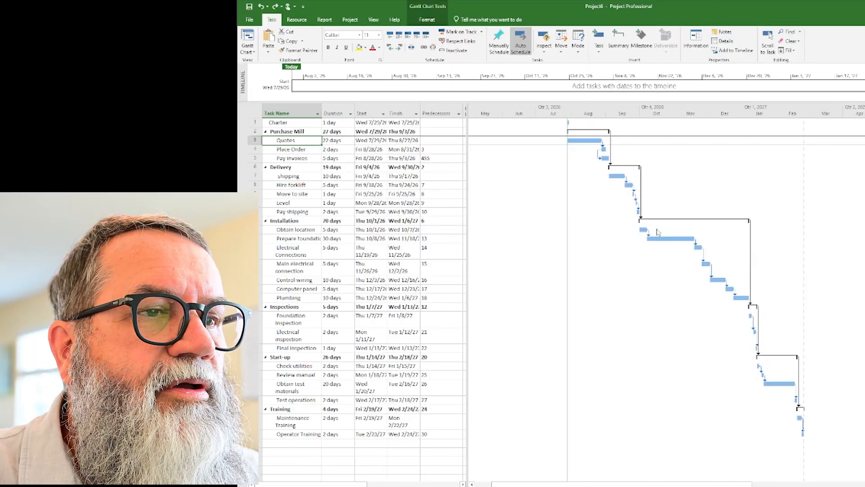
# - Widen the task table slightly beyond the Predecessors column by moving its divider with the Gantt chart
pyautogui.moveTo(467, 140); pyautogui.dragTo(476, 149)
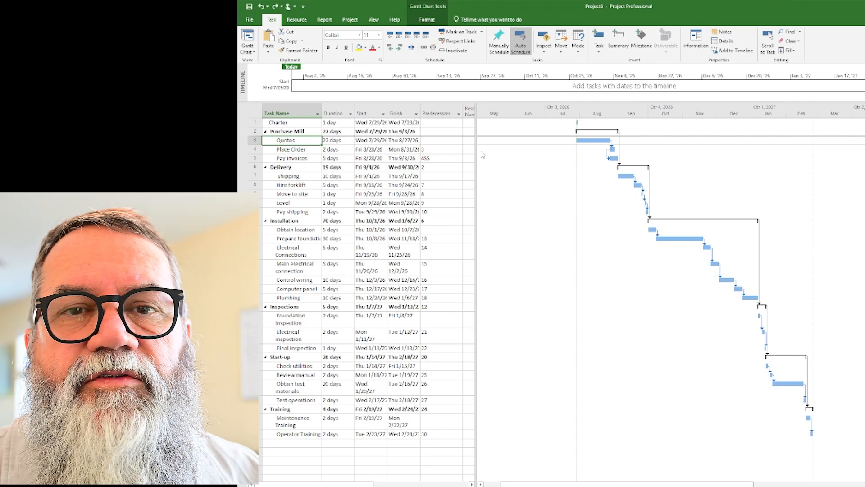